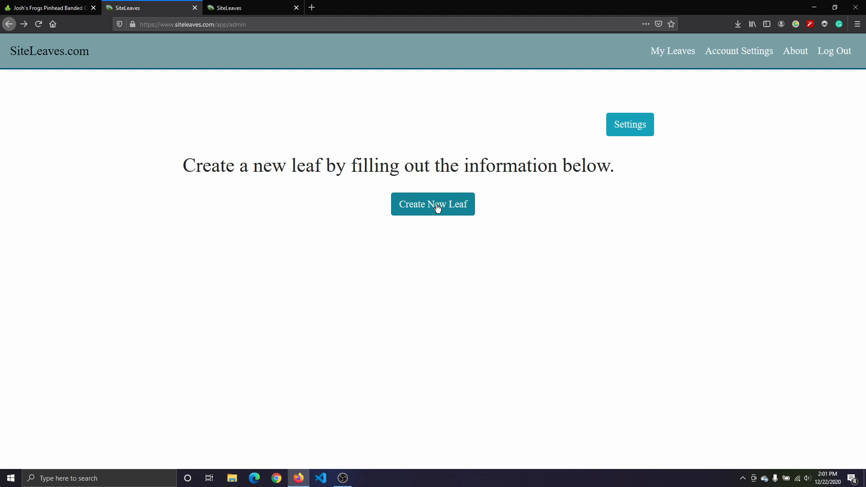
Step: Start creating a new leaf and set its URL to tarantulas
click(437, 207)
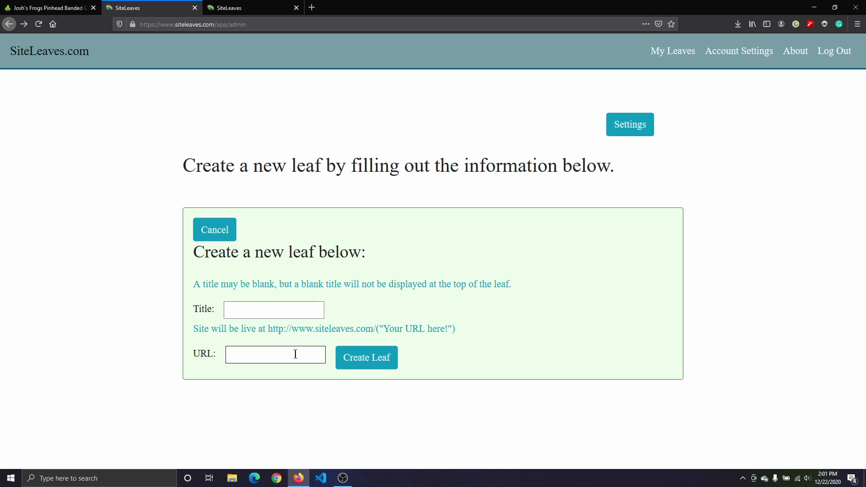
click(257, 356)
text(tara)
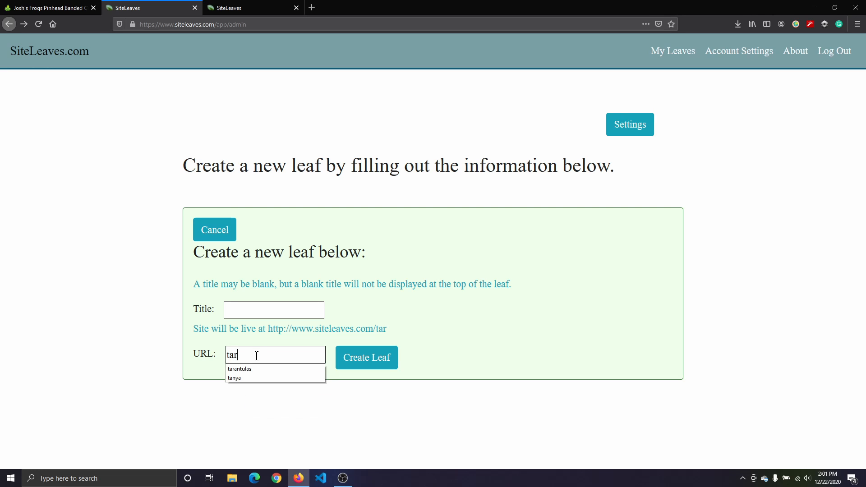
key(BackSpace)
text(antulas)
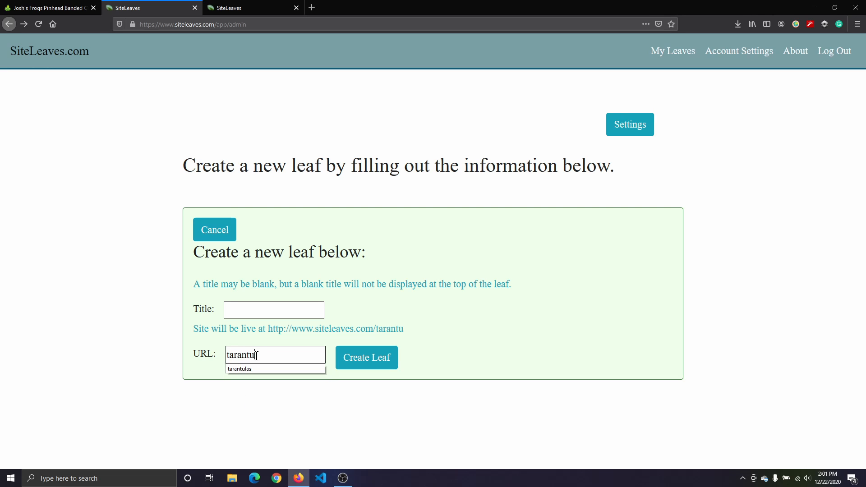
click(250, 370)
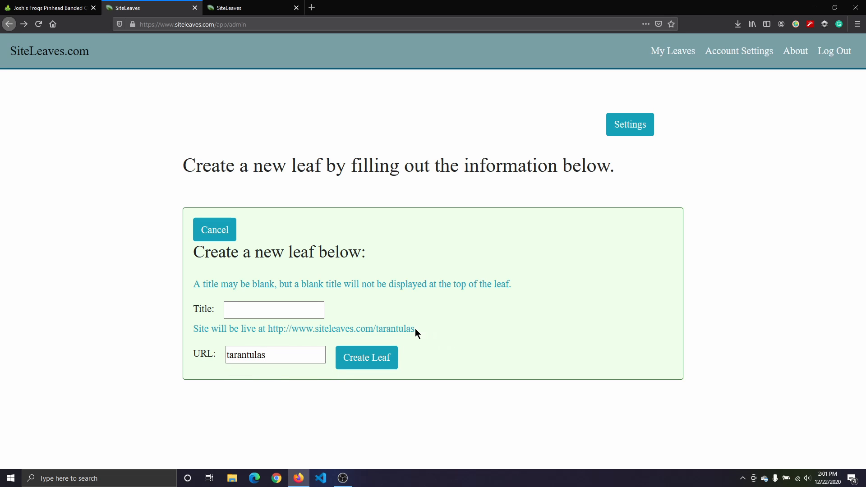
Step: Give the leaf the title Things about Tarantulas and create it
drag(415, 328, 266, 328)
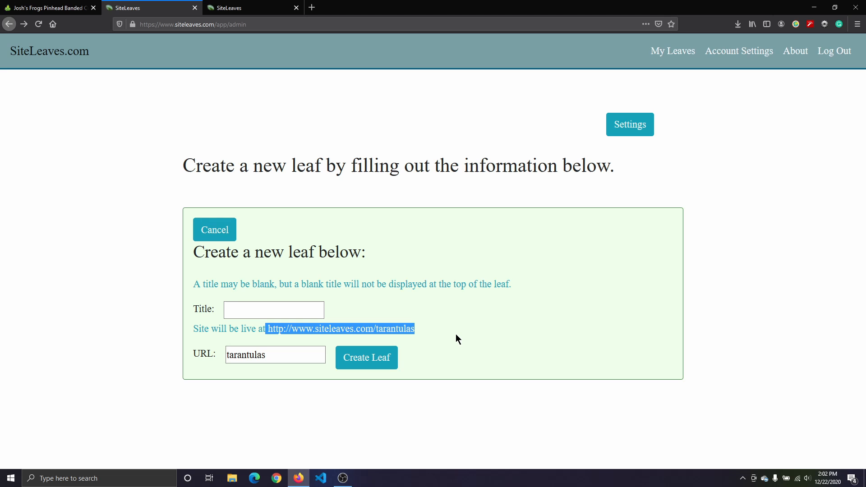
click(281, 310)
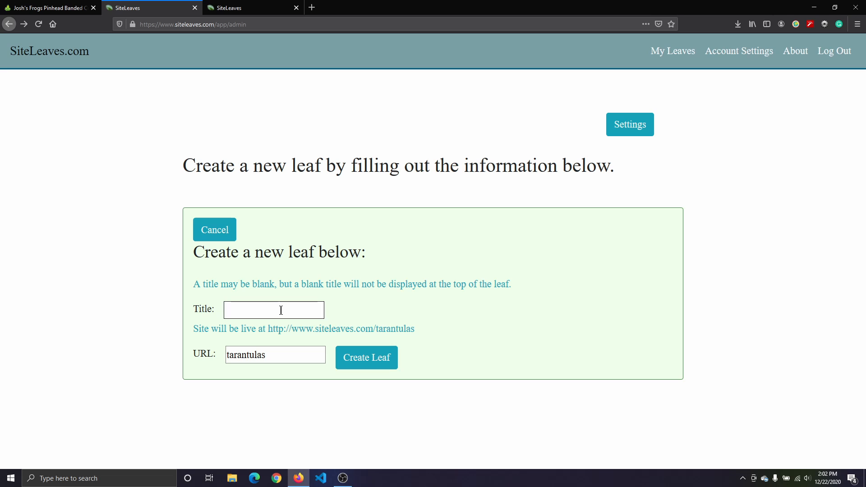
text(Thin)
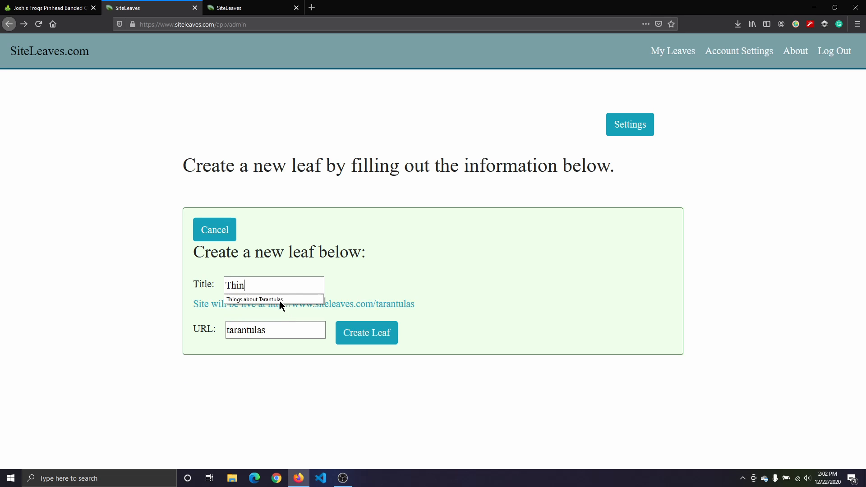
click(280, 300)
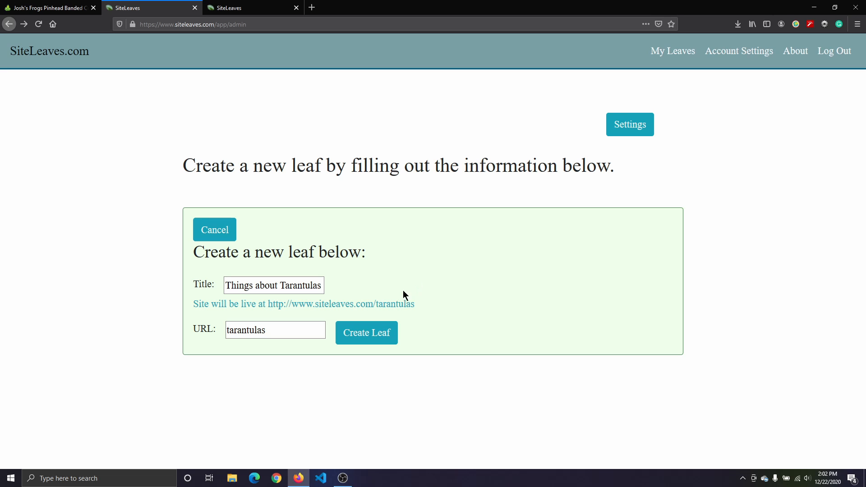
click(358, 336)
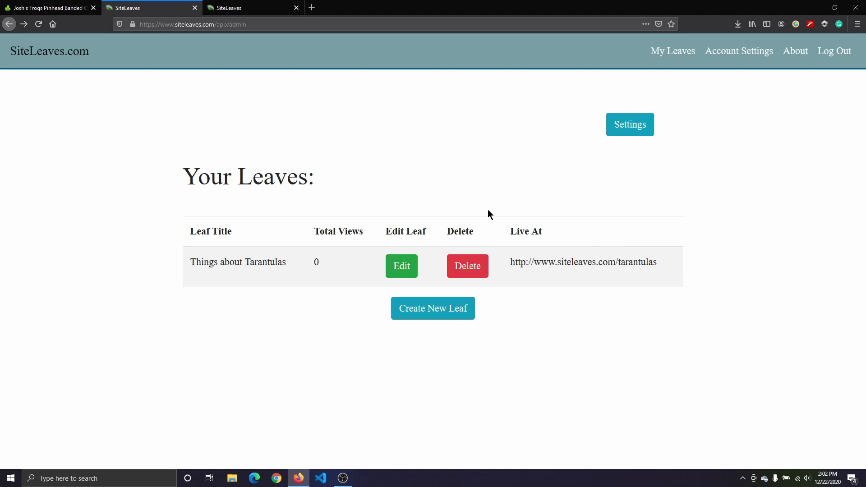
Step: Open the leaf for editing and add a paragraph box reading "Hello and welcome. I created this site to celebrate tarantulas."
click(401, 266)
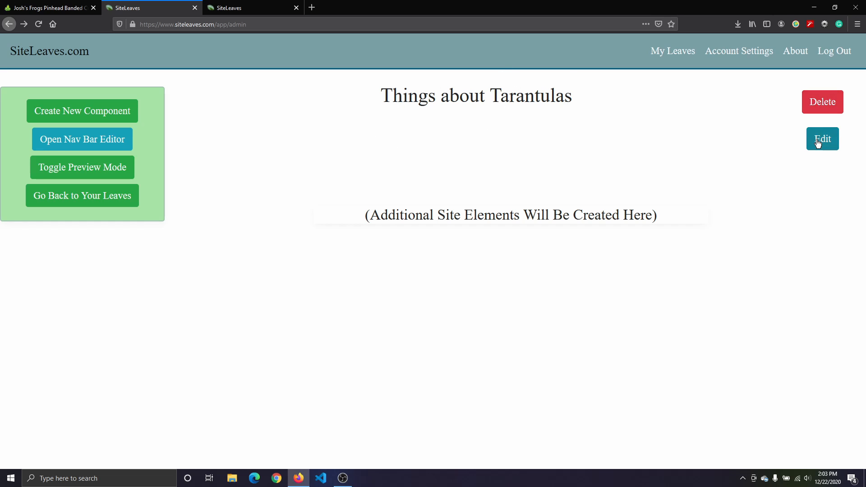
click(109, 109)
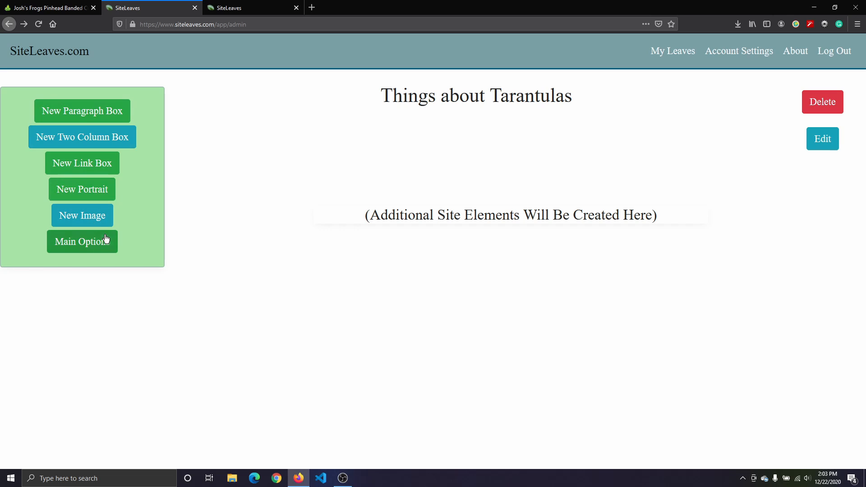
click(109, 108)
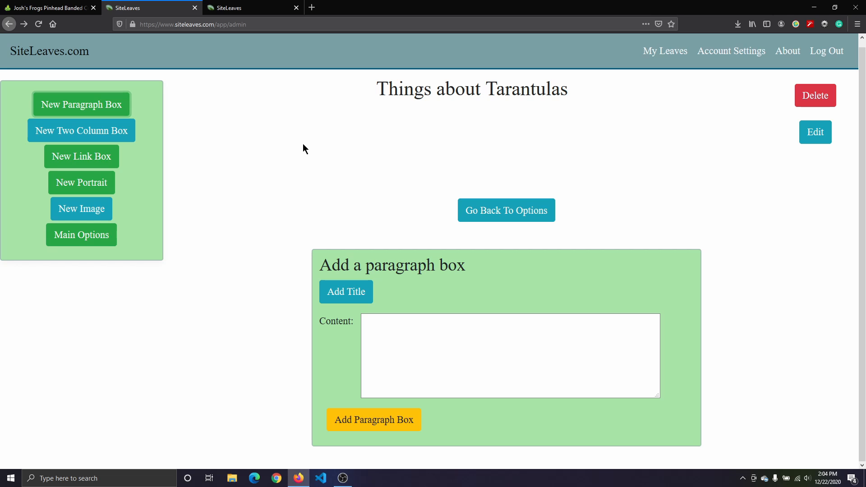
click(412, 332)
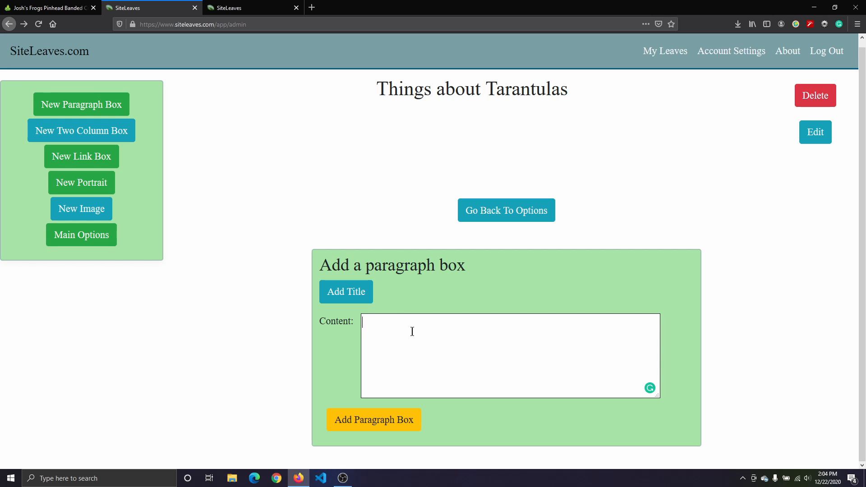
text(Hello and welcome. I created this)
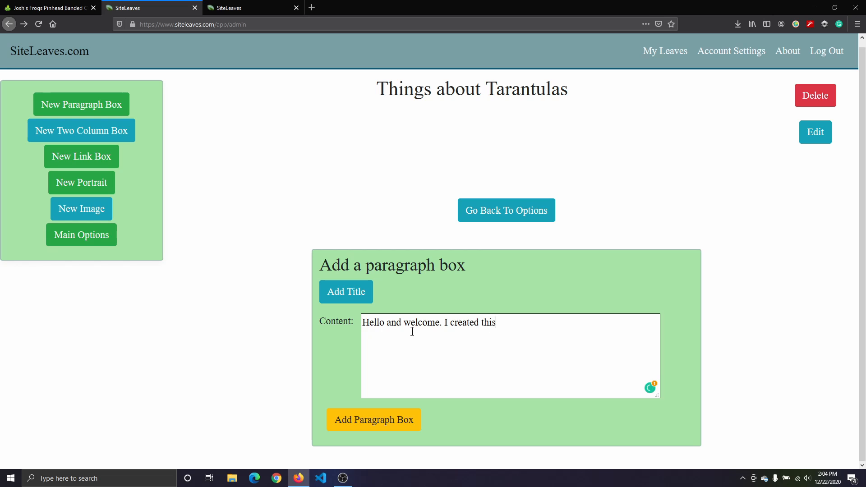
text( site to celebrate tarantulas.)
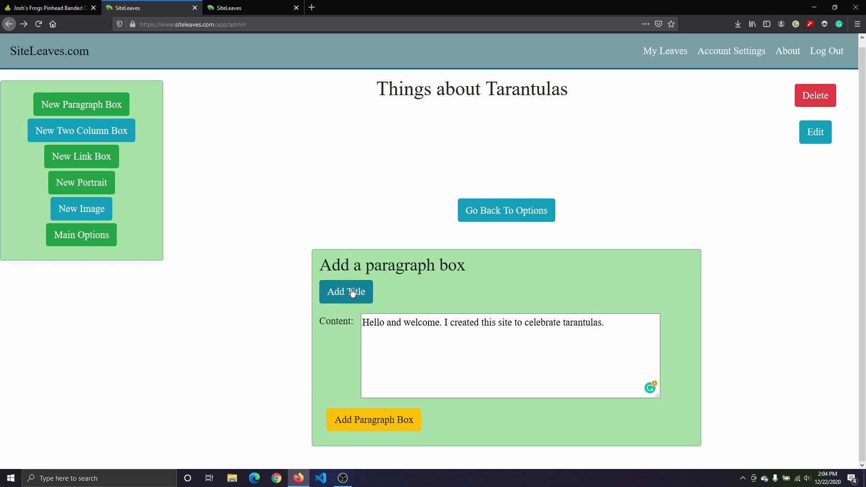
click(355, 422)
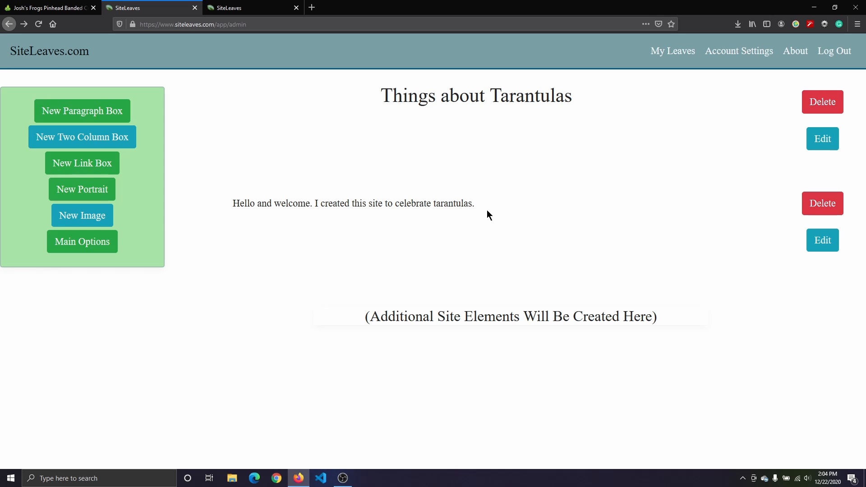
Step: Add an image component using the file BrazilianBlack.jpg
click(101, 216)
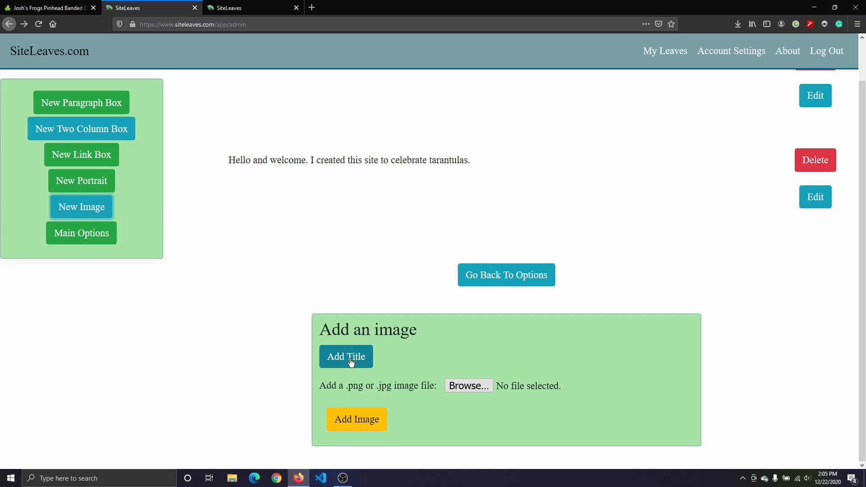
click(459, 387)
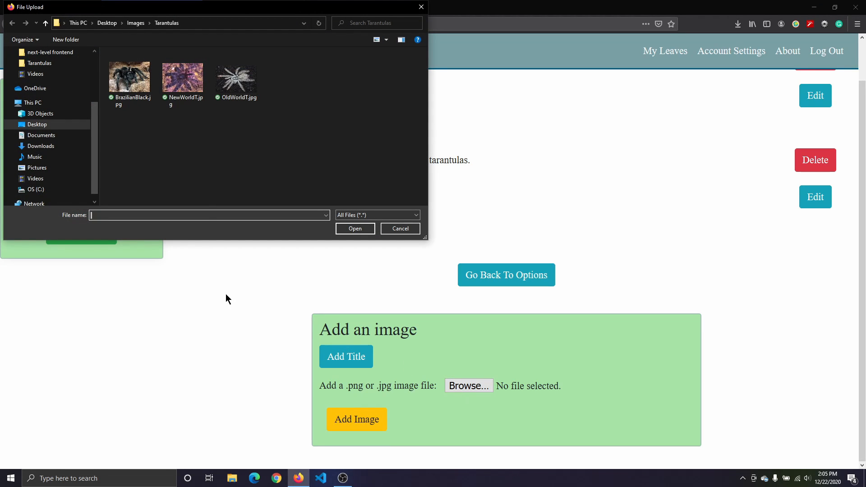
click(136, 101)
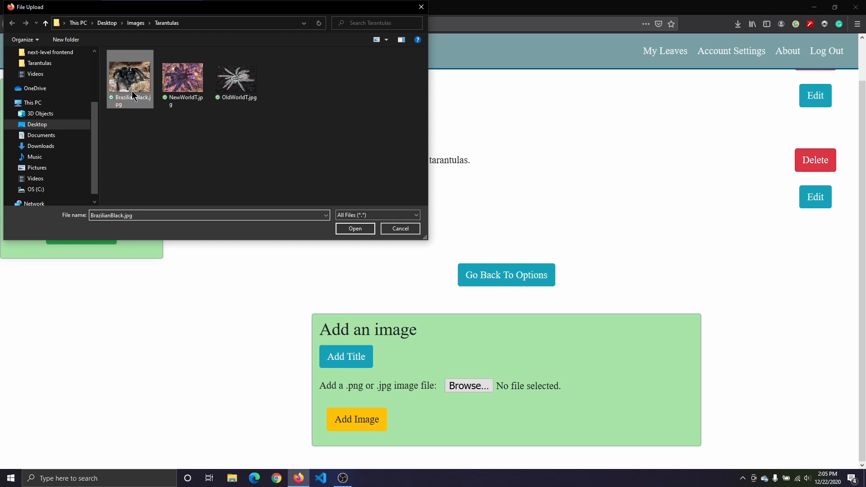
click(356, 230)
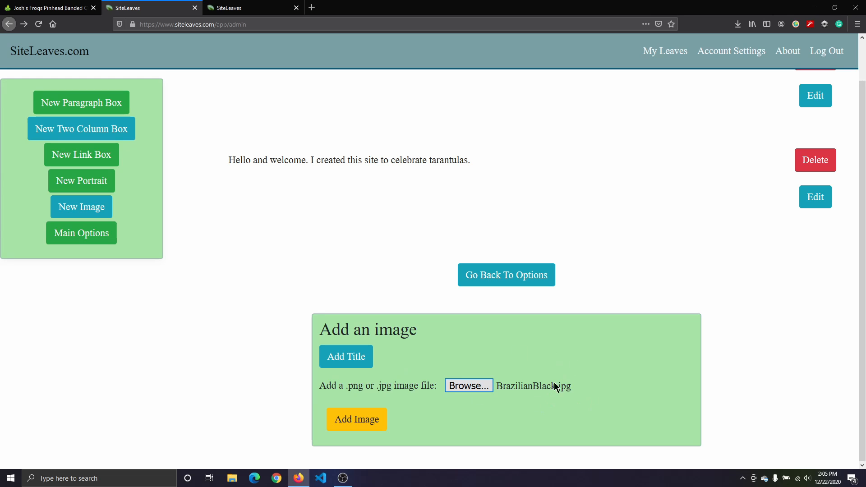
click(372, 422)
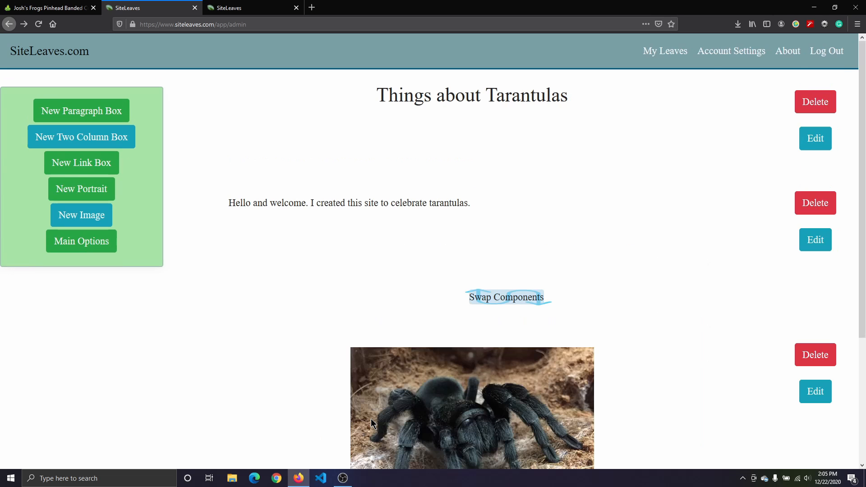
Step: Start a new portrait titled New World Tarantulas with the image file NewWorldT.jpg
scroll(862, 160, down, 3)
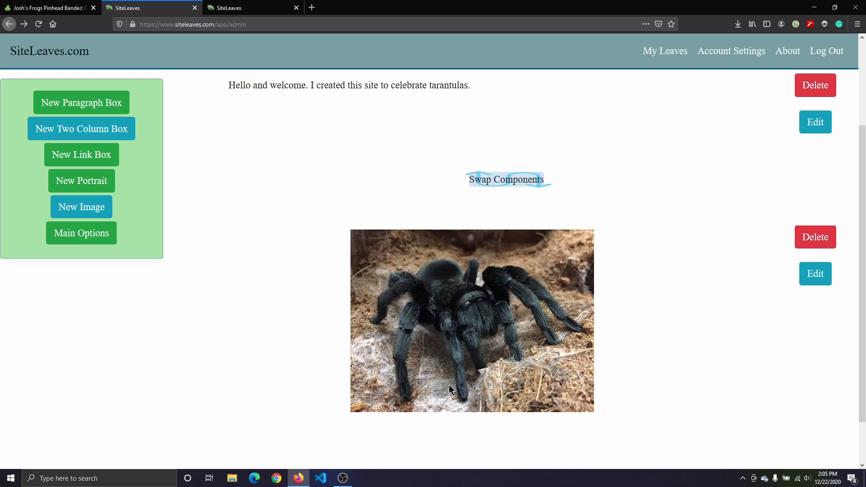
click(91, 179)
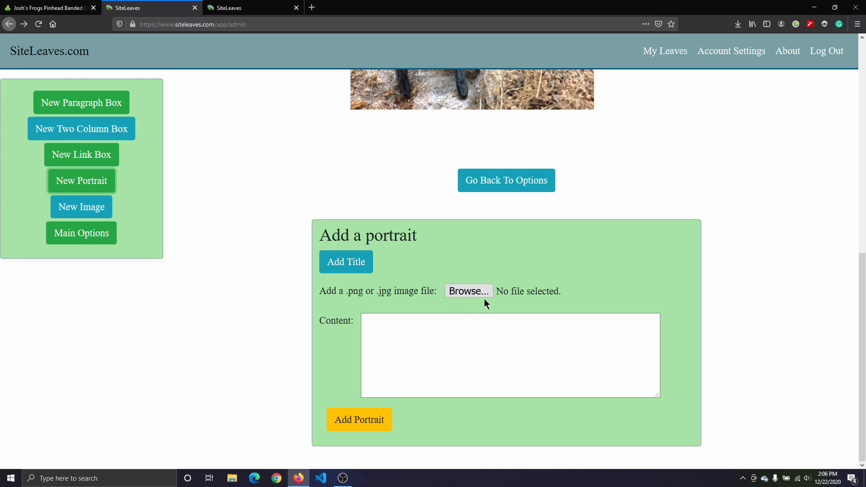
click(421, 332)
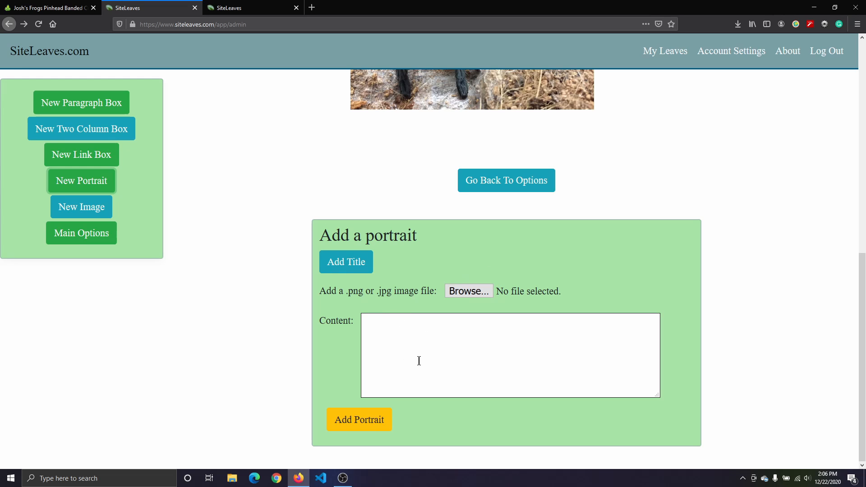
click(365, 264)
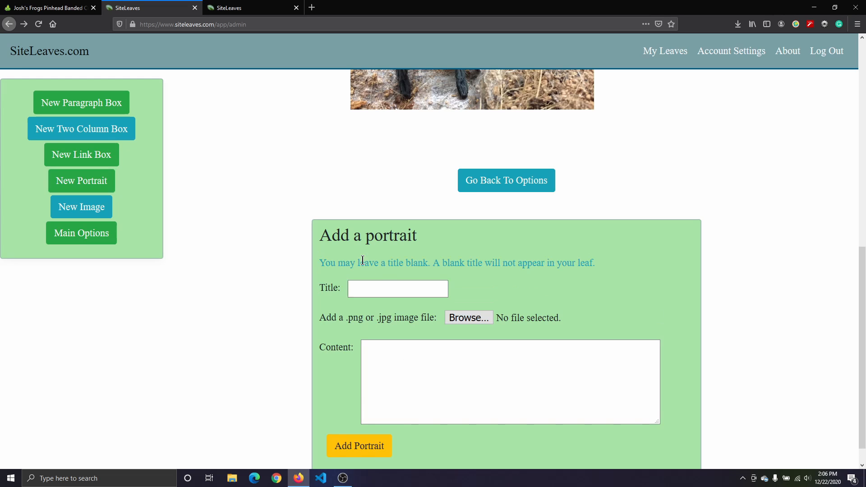
click(379, 288)
text(New)
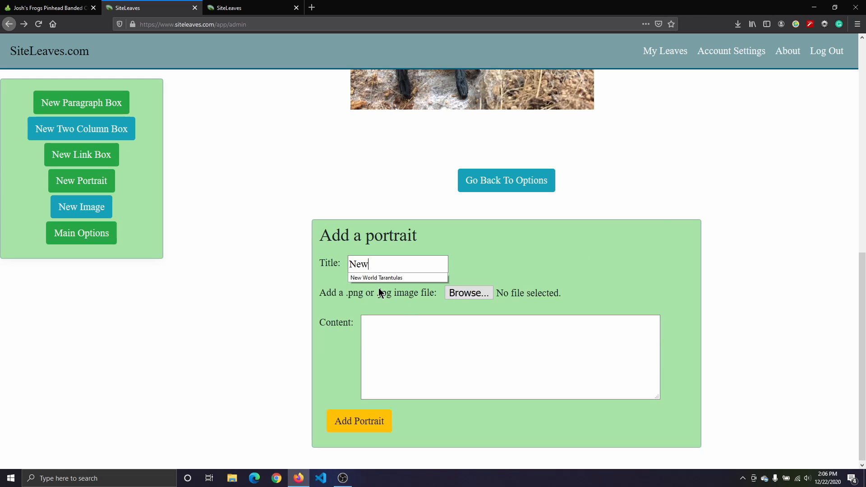
click(378, 278)
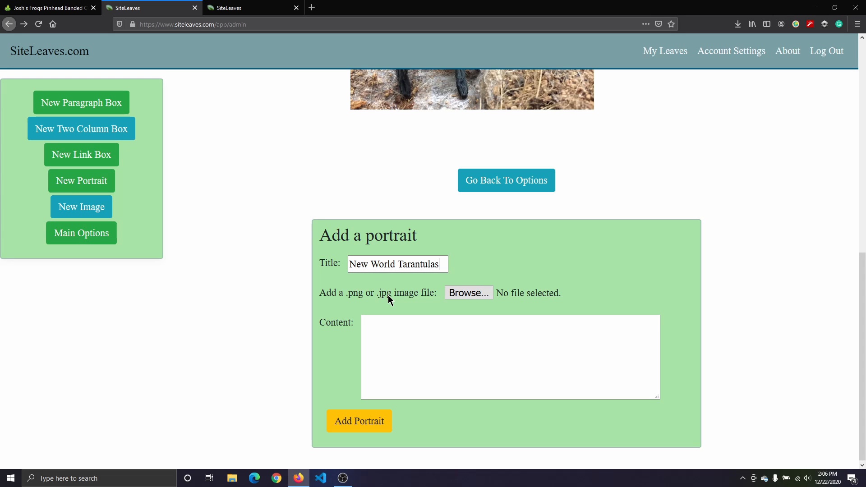
click(463, 294)
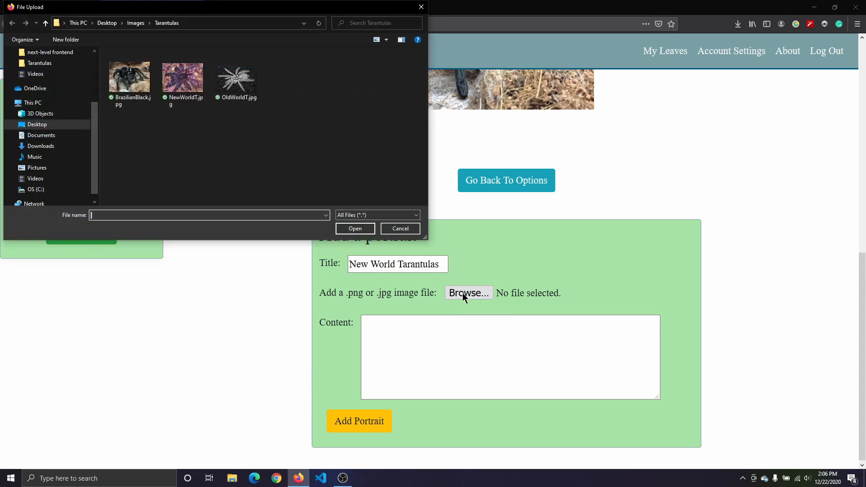
click(179, 82)
click(355, 228)
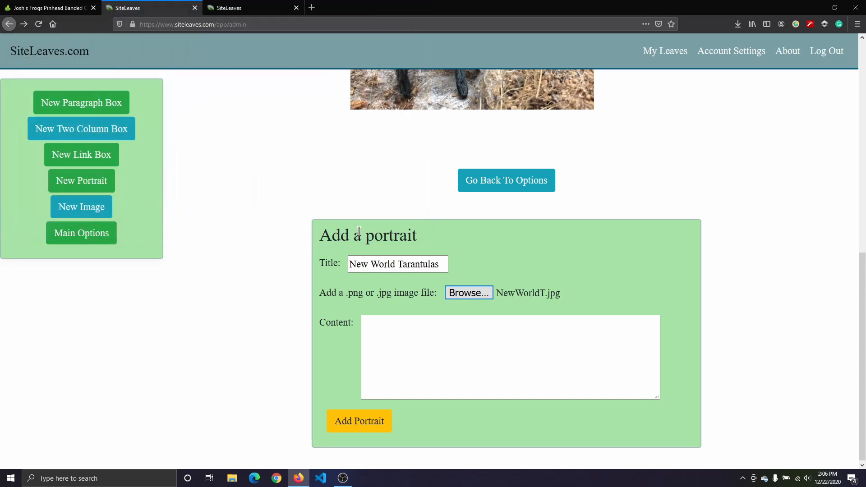
Step: Write the portrait content "New World Tarantulas are found in the western hemisphere. Namely North America and South America."
click(419, 325)
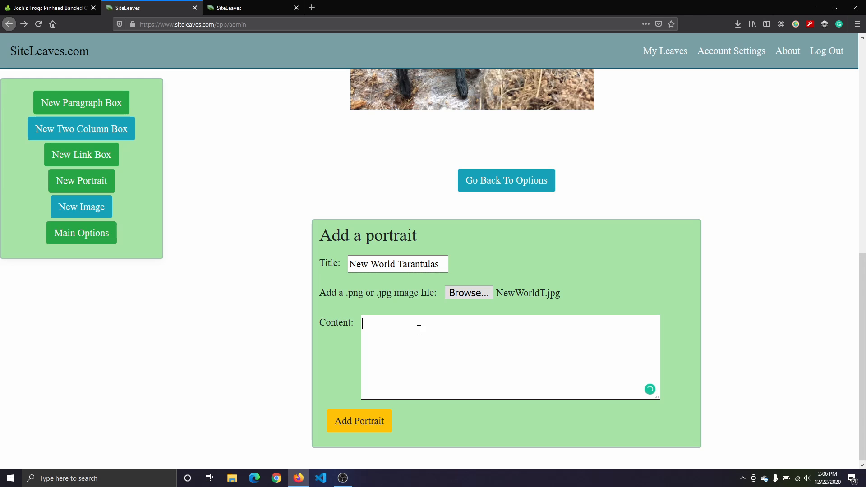
text(New World Tarantulas are found in )
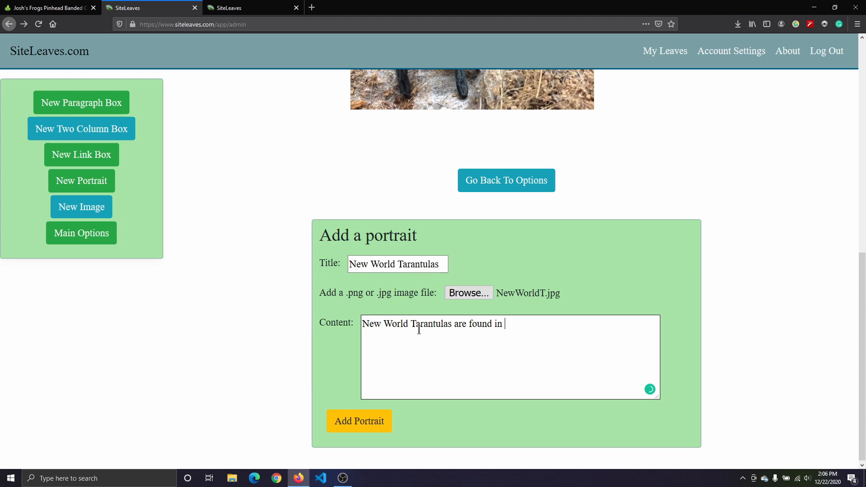
text(the western hemisphere)
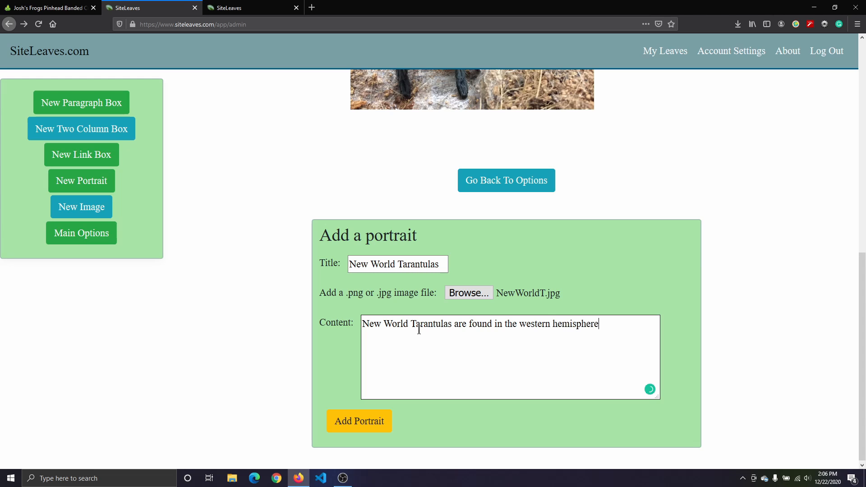
text(. Namely North America and South America.)
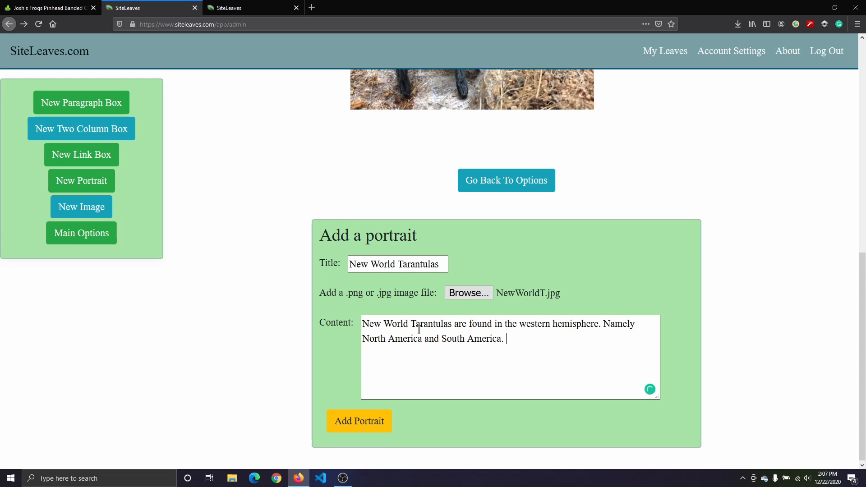
Step: Extend the portrait content with "They have long hairs they can flick at their predators to irriatte and discourage them."
text(N)
key(BackSpace)
text(They have long hairs th)
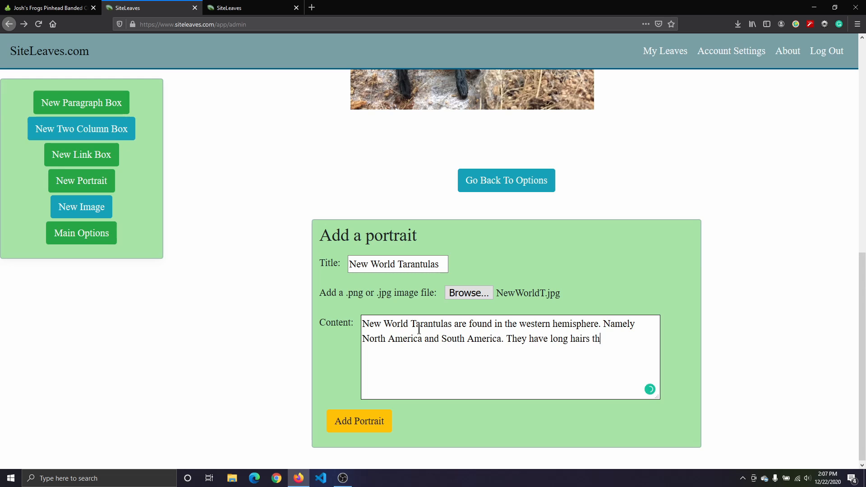
text(ey can flick at )
text(their pred)
text(ators to)
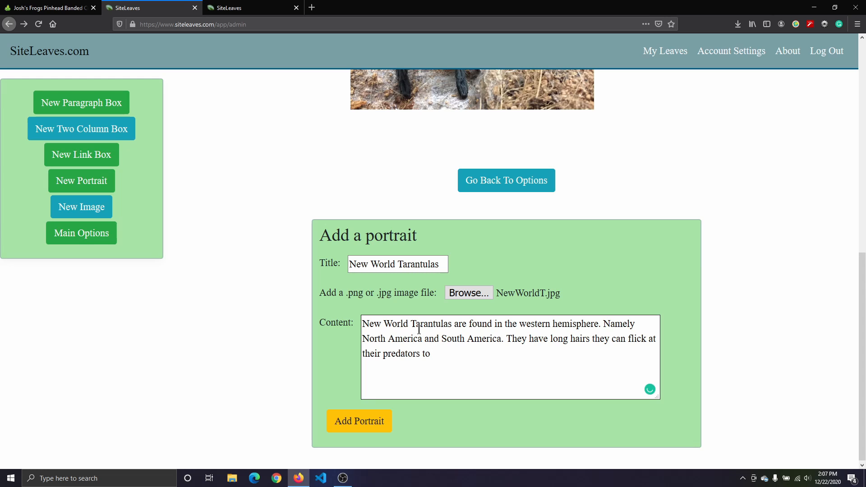
text( irrriatte and discourage them.)
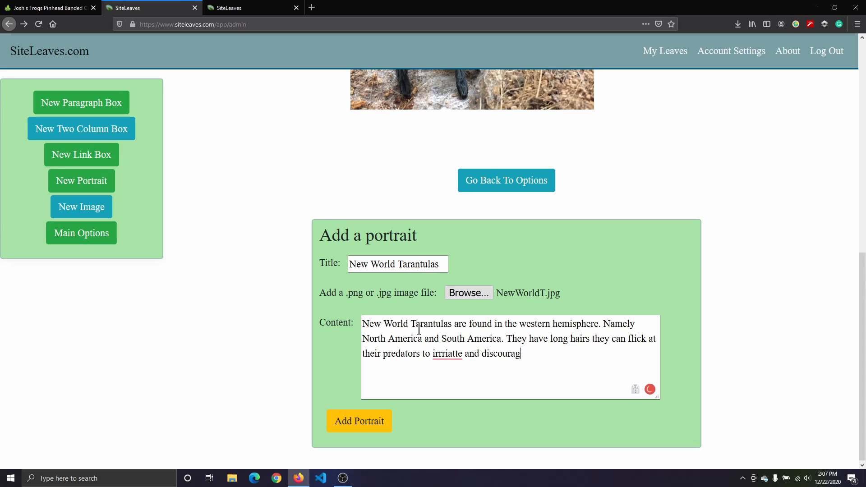
Step: Correct "irriatte" to "irritate" and "they can" to "that can" in the content, then add the New World Tarantulas portrait
click(444, 354)
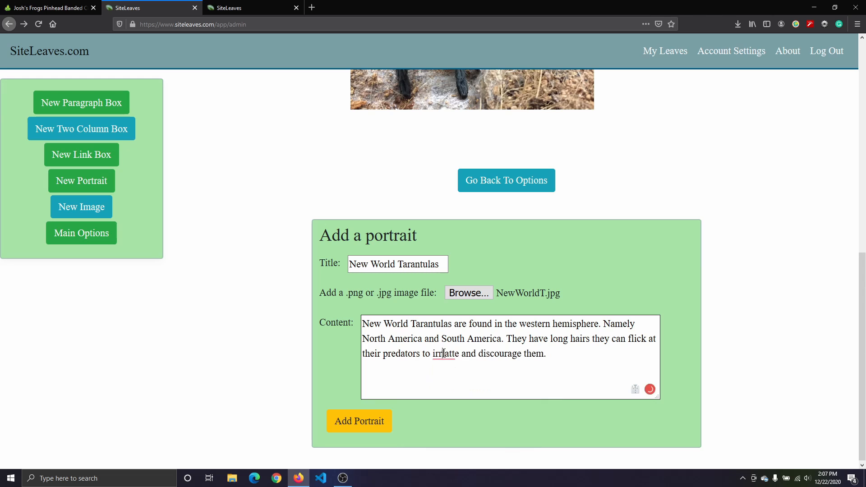
key(BackSpace)
mouse_move(446, 356)
click(451, 371)
mouse_move(612, 337)
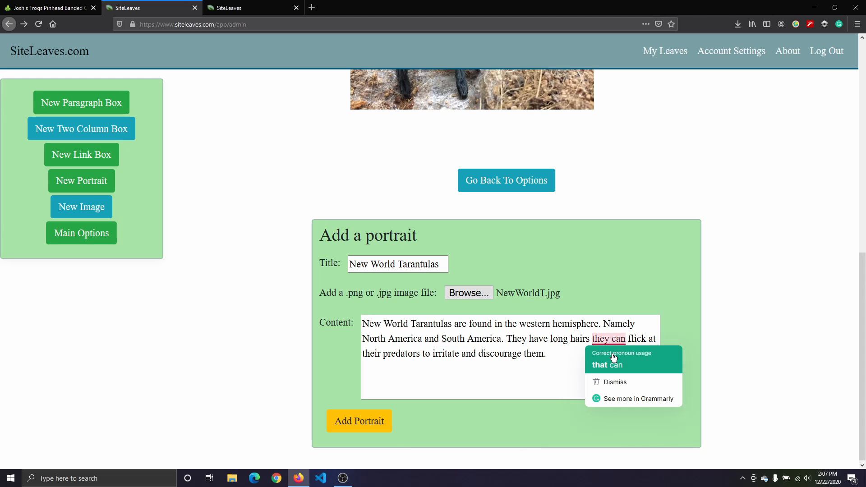
click(609, 365)
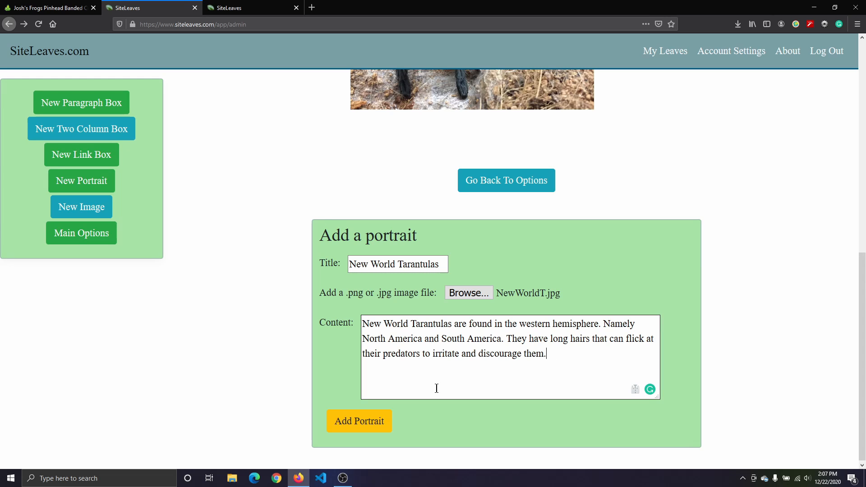
click(363, 421)
drag(858, 158, 864, 355)
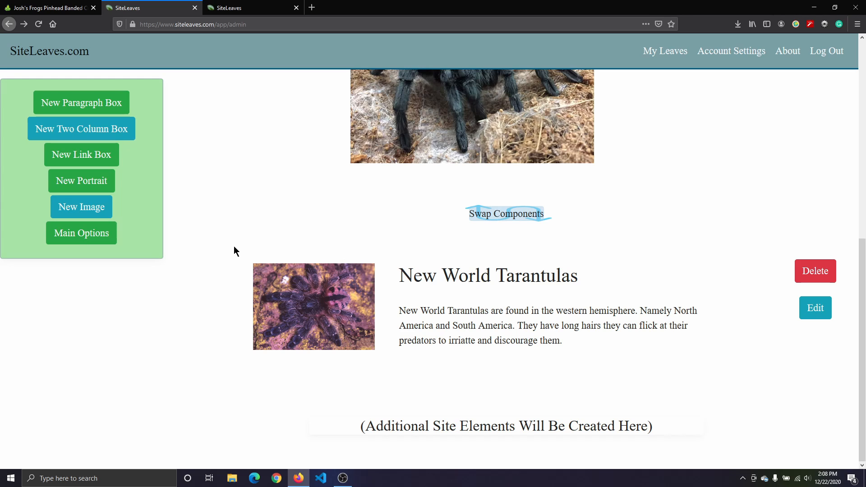
Step: Start a new portrait titled Old World Tarantulas with the image file OldWorldT.jpg
click(107, 180)
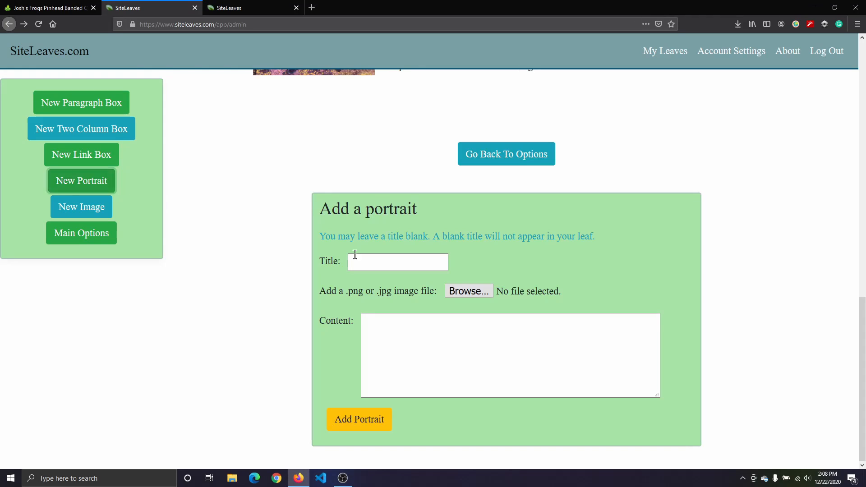
click(434, 260)
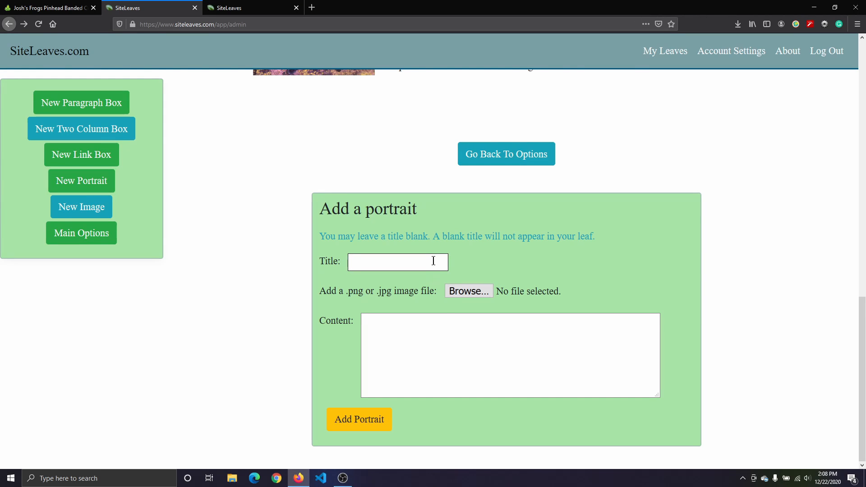
text(Old)
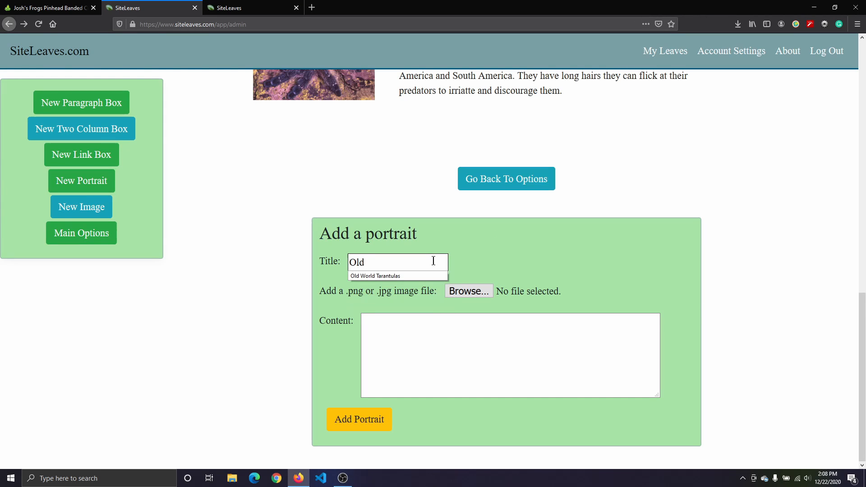
click(394, 275)
click(459, 287)
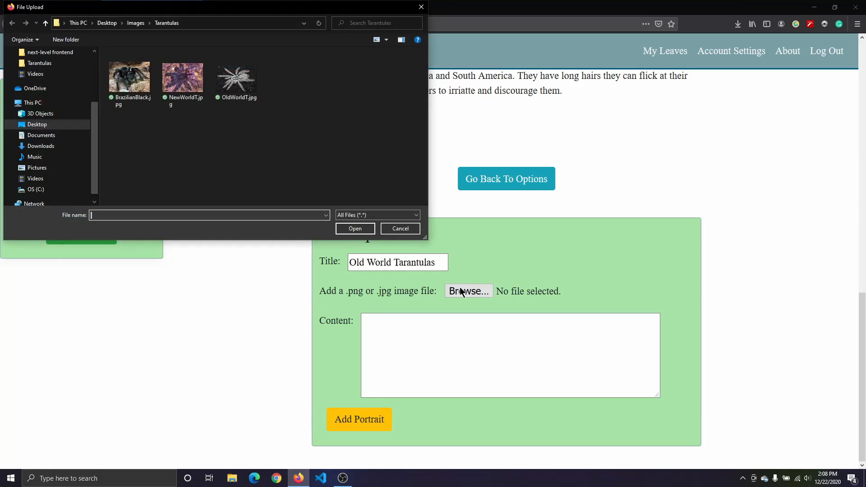
click(236, 79)
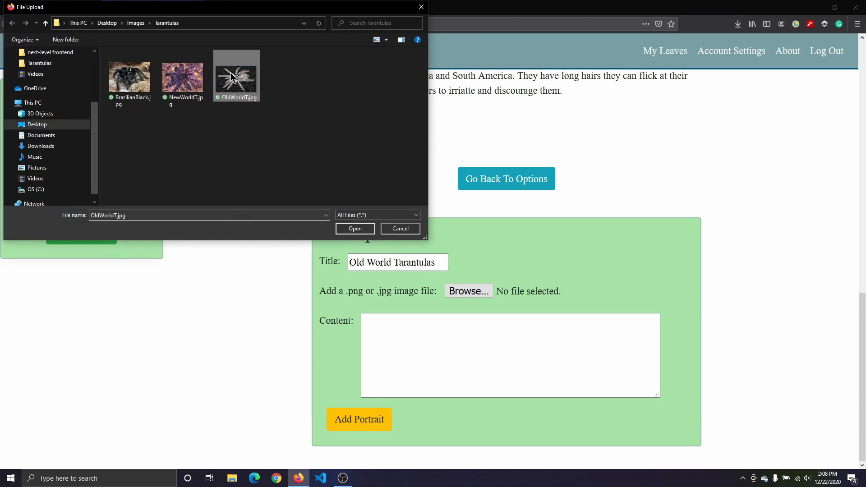
click(355, 229)
Step: Write the portrait content "Old World Tarantulas namely come from Asia and Africa. They are more venomous than new worlds and move much faster."
click(422, 340)
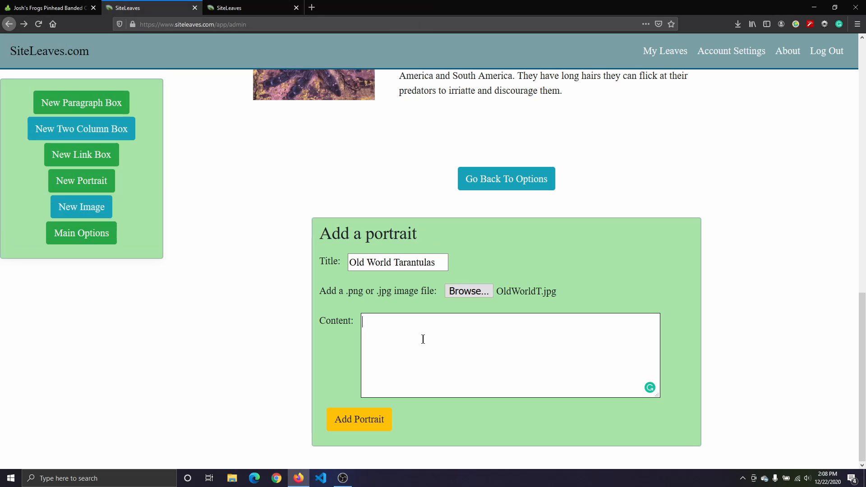
text(Old World Tarantulas conc)
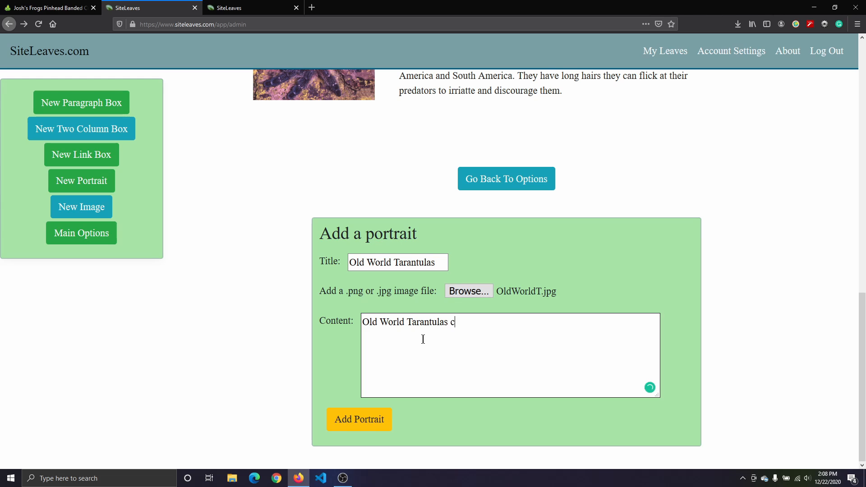
key(BackSpace)
key(BackSpace)
key(BackSpace)
key(BackSpace)
text(namey)
key(BackSpace)
text(ly come from )
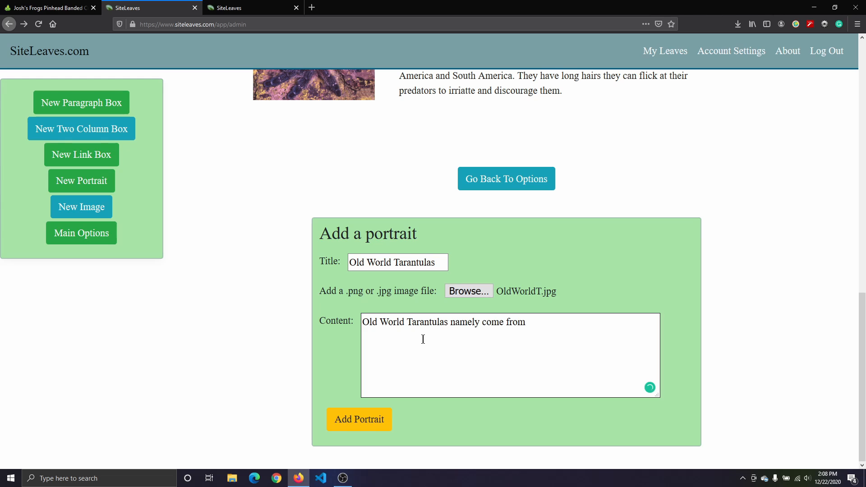
text(Asia and Africa. They are )
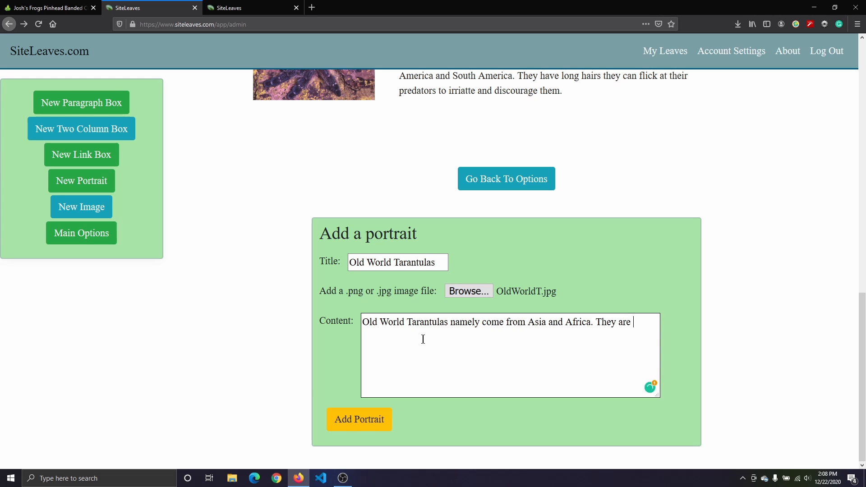
text(more)
text( venomo)
text(us )
text(than new )
text(w)
key(BackSpace)
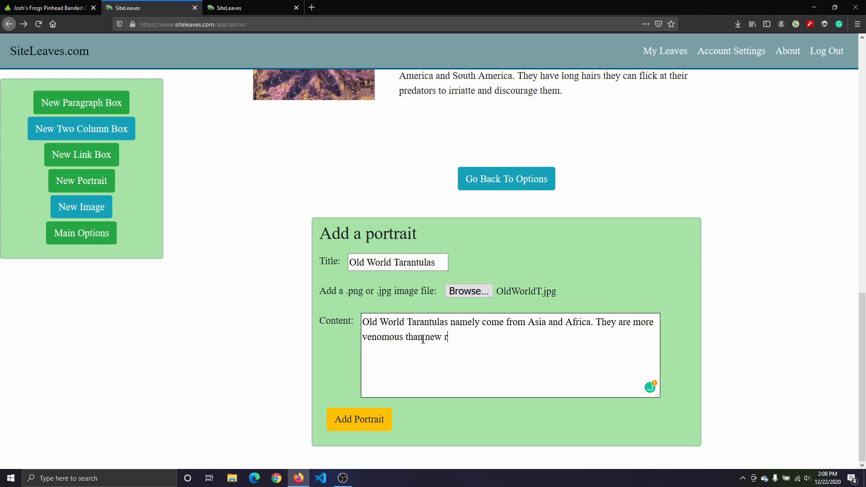
text(worlds )
text(and)
text( more)
key(BackSpace)
key(BackSpace)
key(BackSpace)
text(ove much faster.)
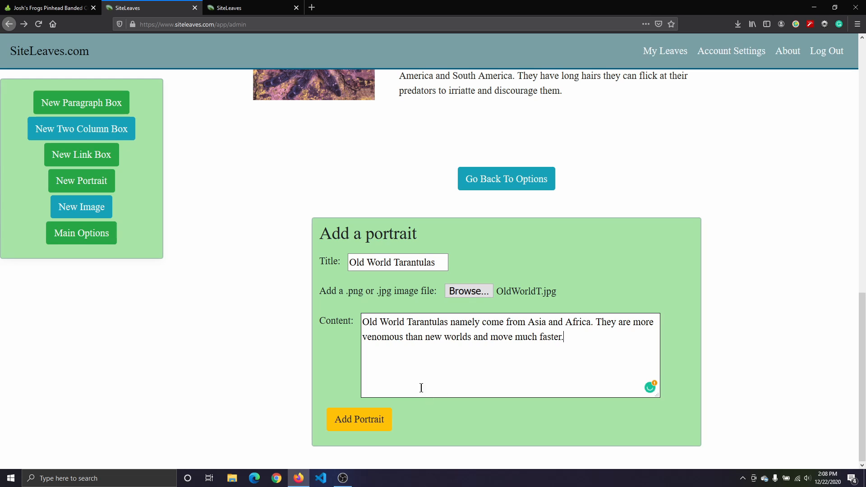
Step: Add the Old World Tarantulas portrait to the leaf
click(367, 424)
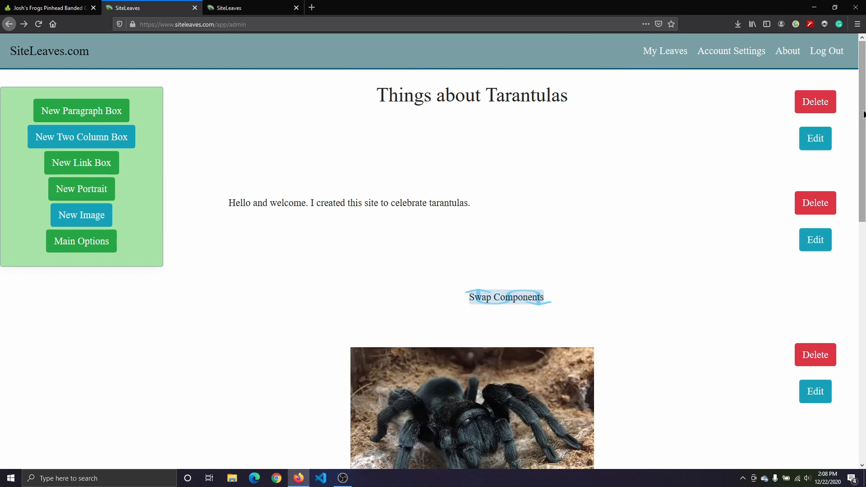
drag(864, 113, 864, 346)
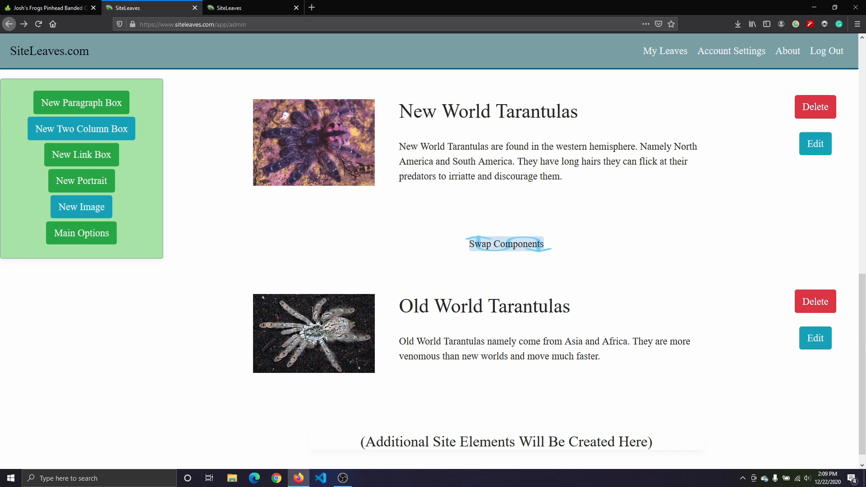
drag(864, 346, 864, 111)
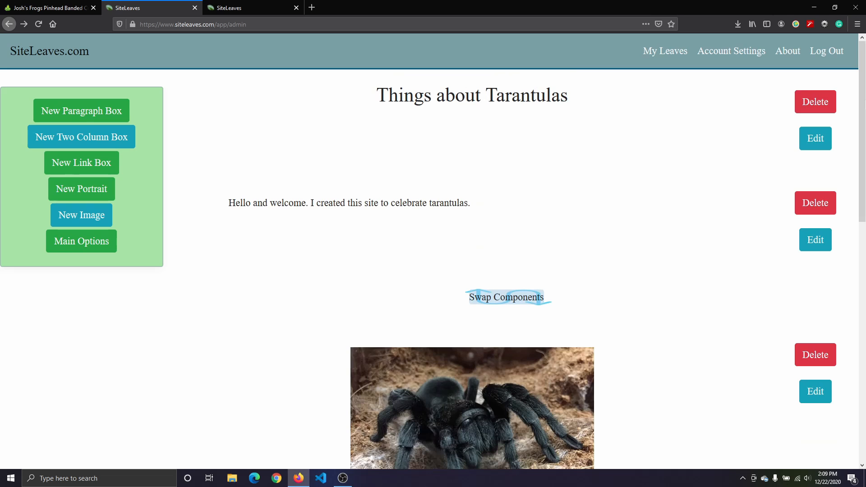
drag(863, 105, 864, 136)
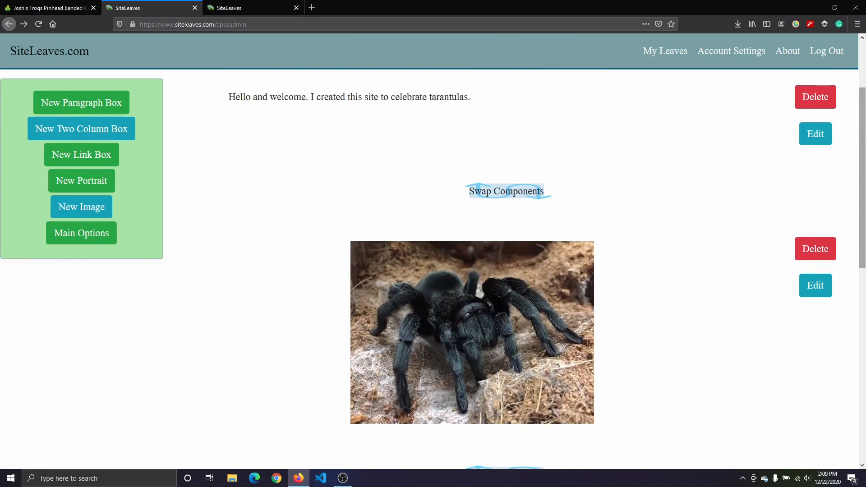
Step: Reload the published tarantulas page in the other tab and review its content
click(254, 10)
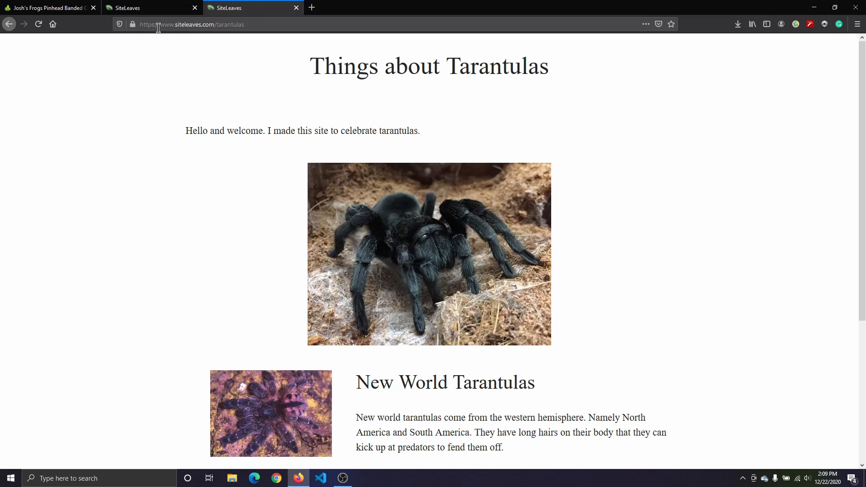
click(38, 24)
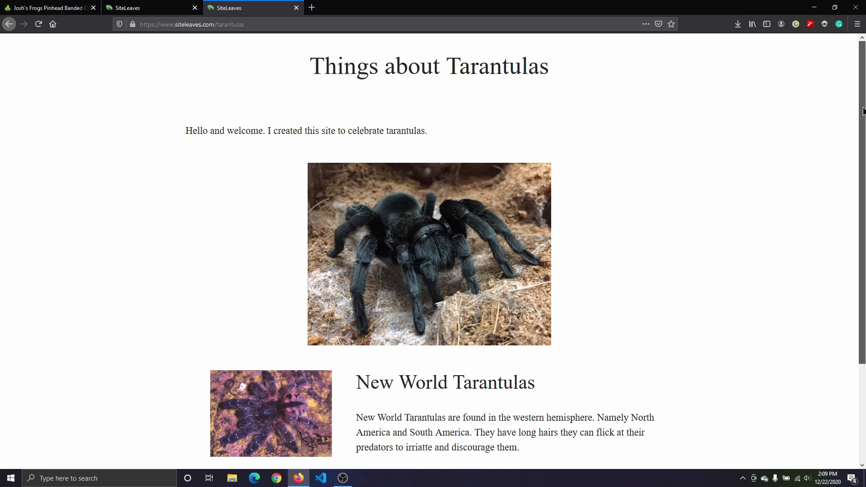
drag(862, 111, 854, 214)
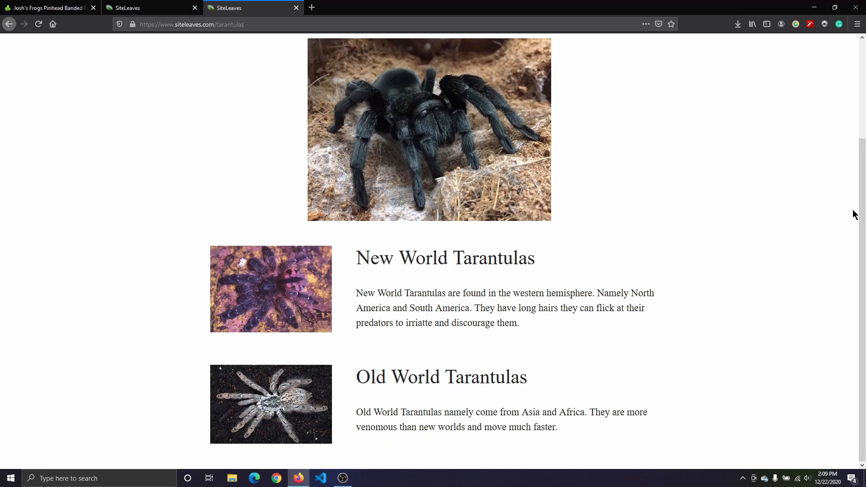
drag(858, 226, 859, 129)
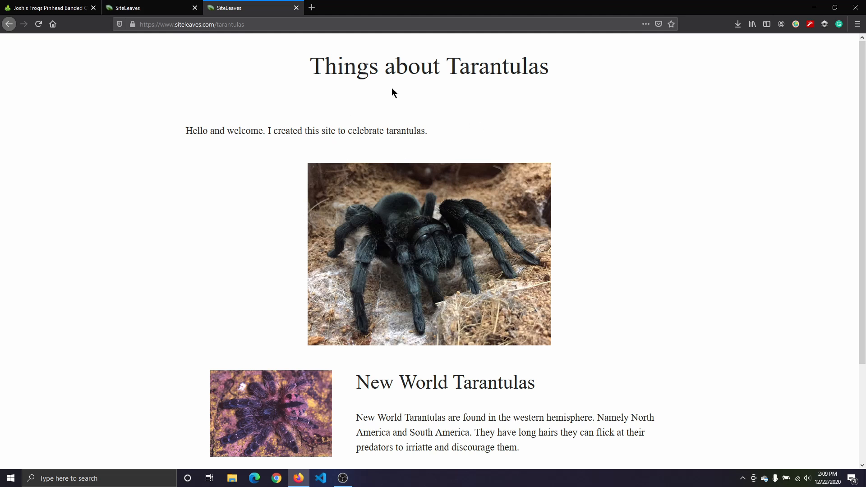
Step: Start a new link box titled "Want to buy Crickets?"
click(136, 11)
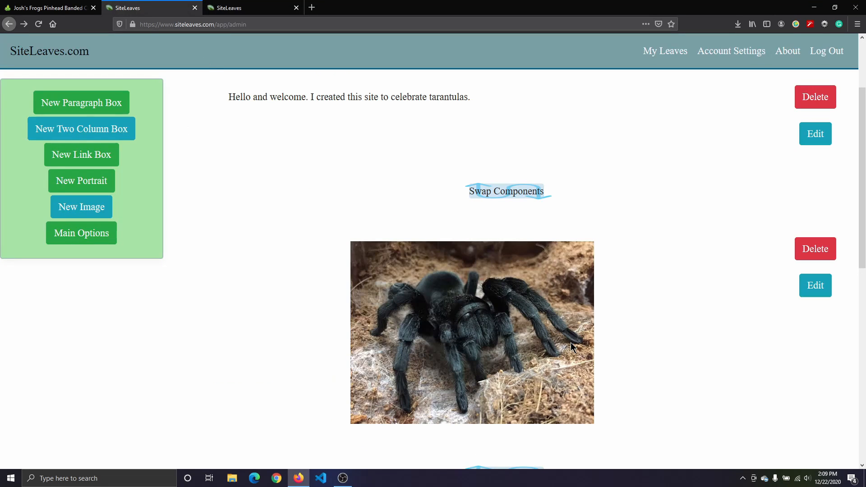
scroll(471, 270, down, 10)
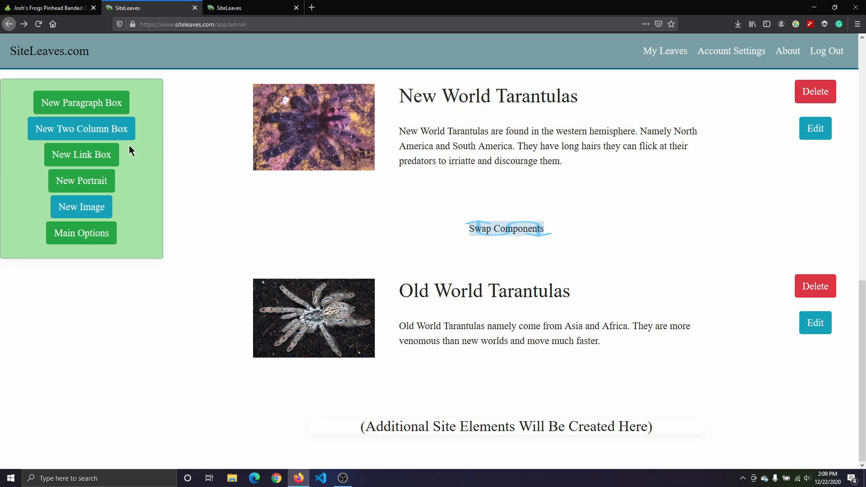
click(109, 155)
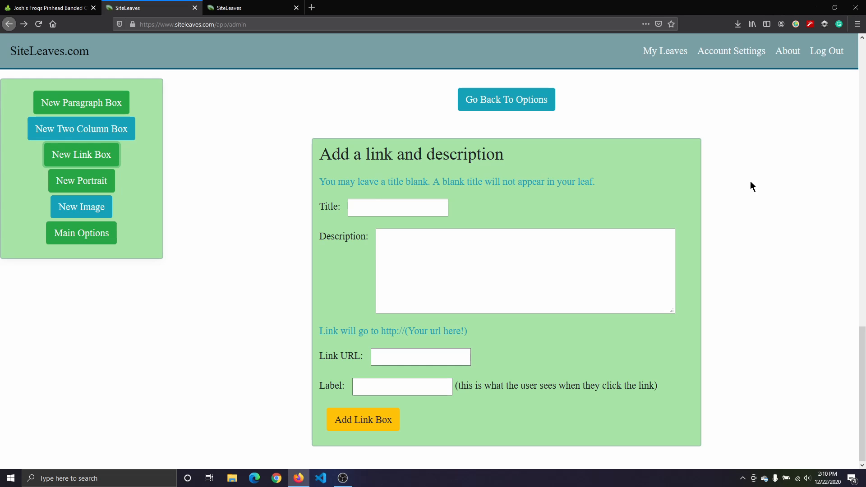
click(441, 208)
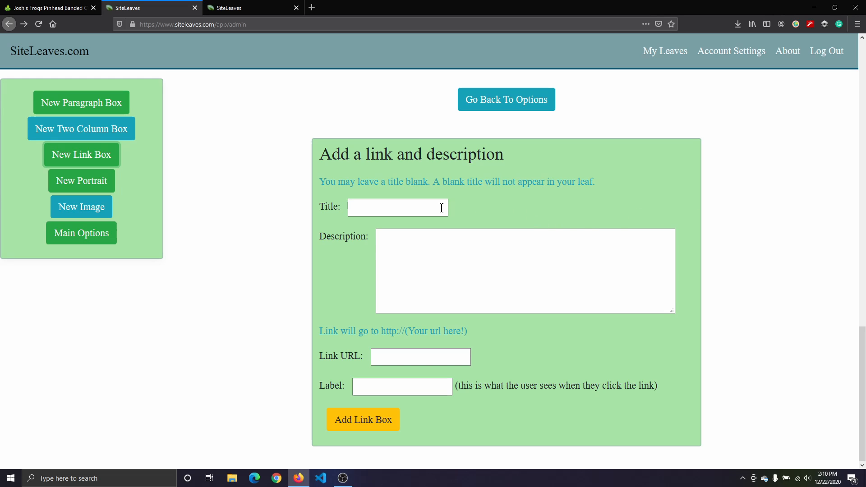
click(419, 206)
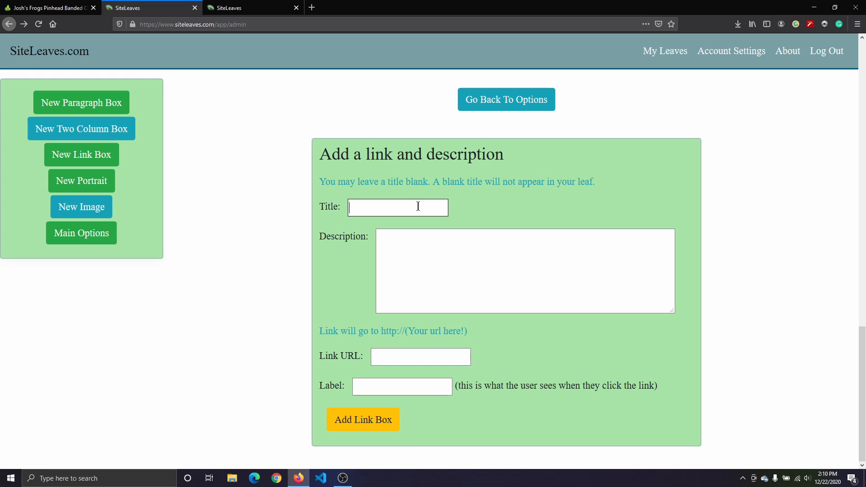
text(W)
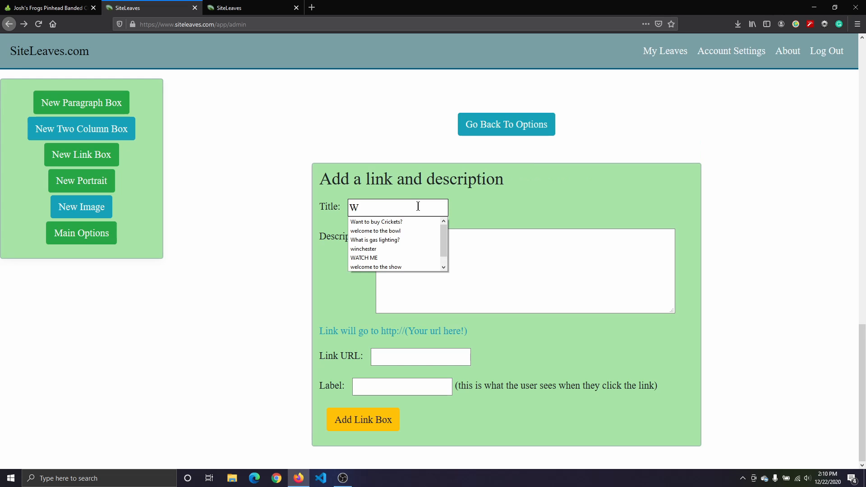
click(389, 223)
click(432, 246)
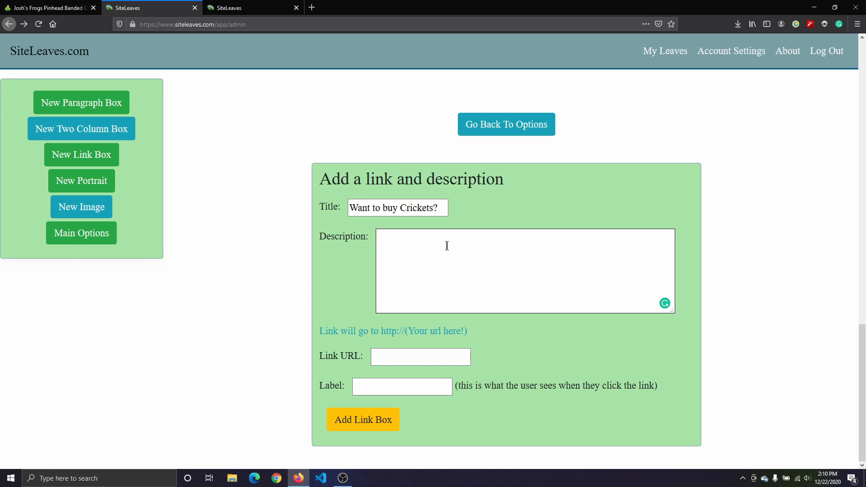
Step: Write the link description "Tarantulas love crickets. If you're interested buy some from josh."
text(Tarantulas love crickets. If you're)
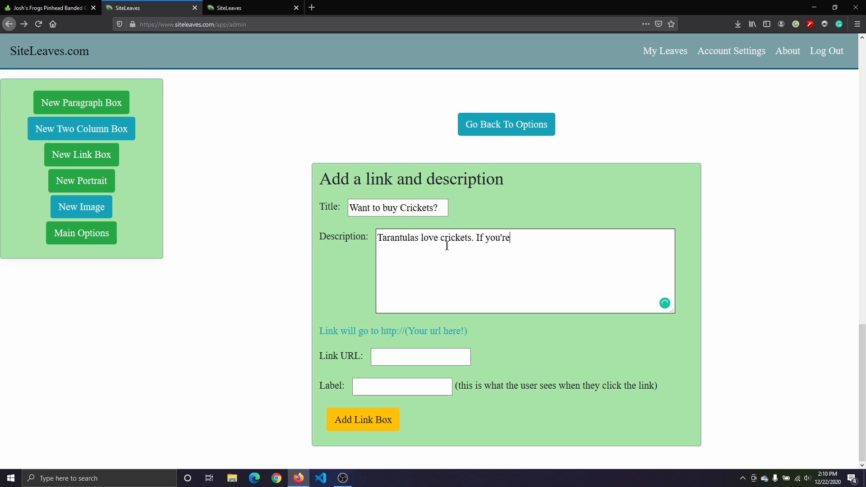
text( interestedd)
key(BackSpace)
text(buy some)
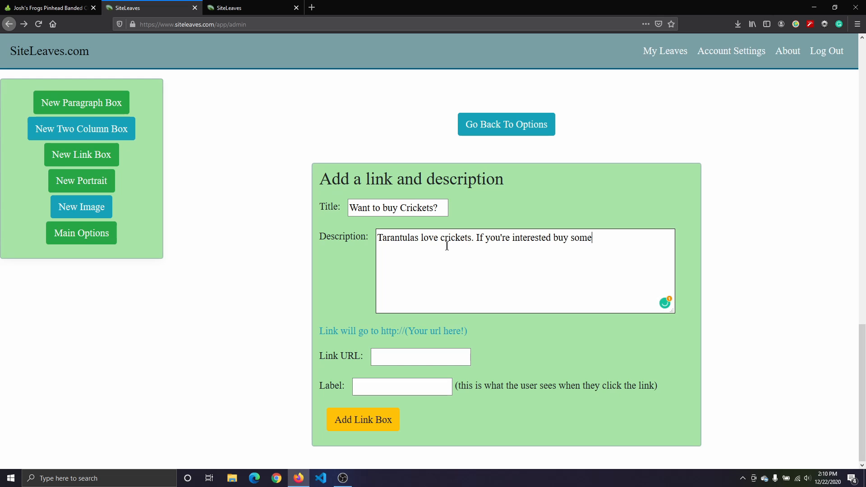
text( from josh.)
Step: Copy the Josh's Frogs pinhead banded crickets product address and paste it as the link box's URL
click(48, 8)
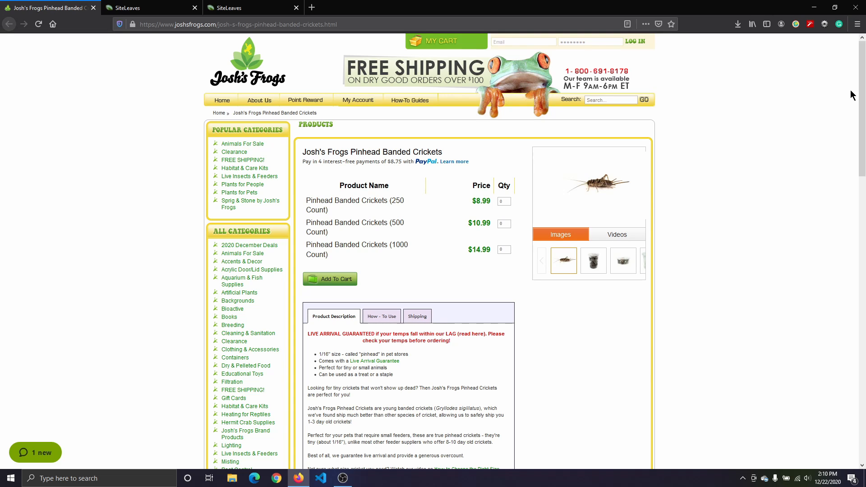
click(346, 22)
key(ctrl+c)
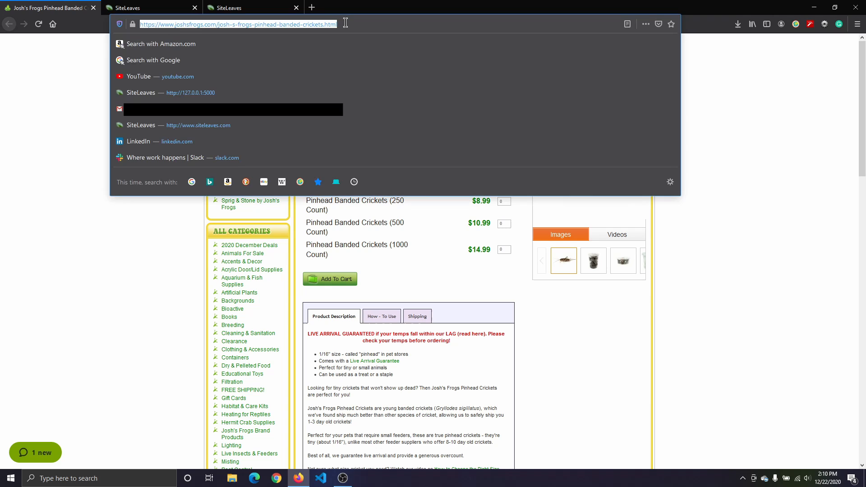
click(54, 135)
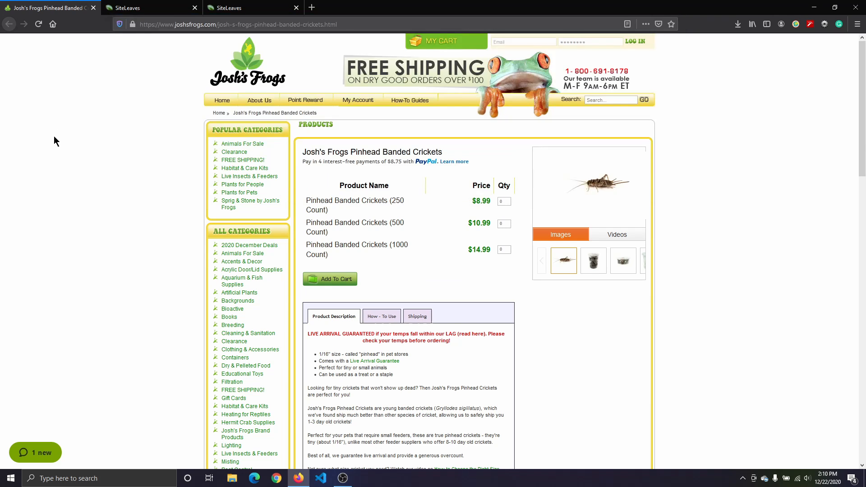
click(156, 7)
click(396, 358)
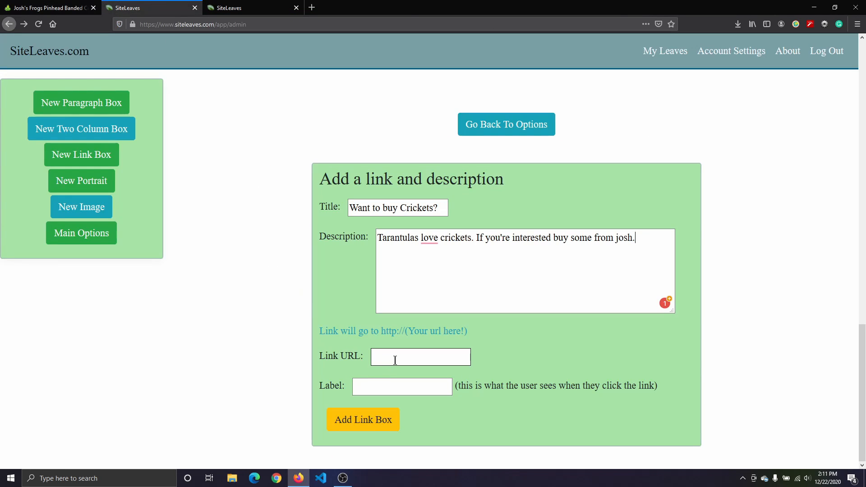
key(ctrl+v)
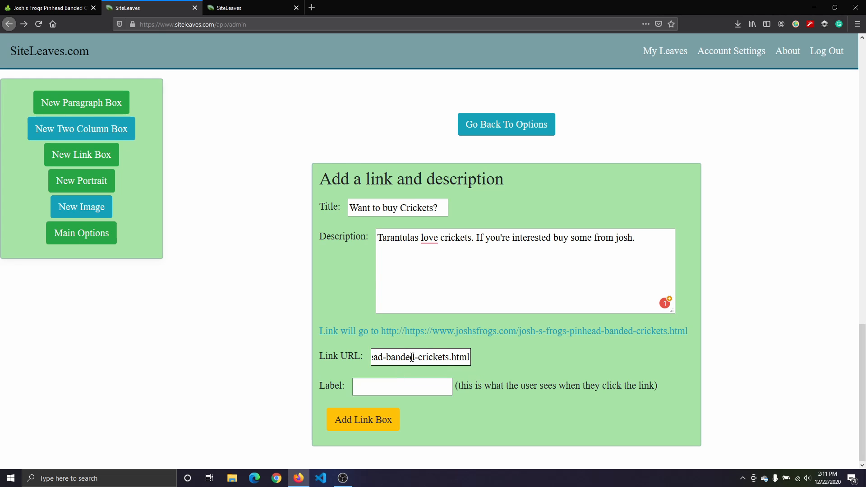
drag(469, 357, 341, 354)
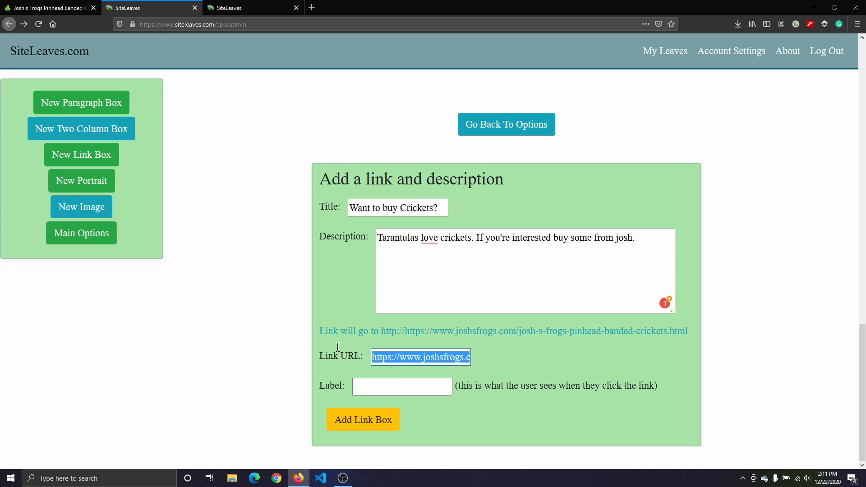
click(522, 367)
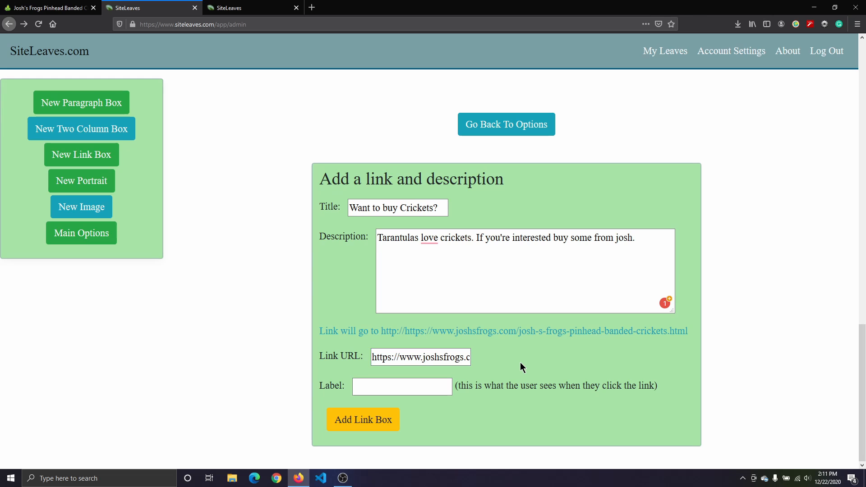
Step: Set the link label to "Buy Crickets From Josh's Frogs" and add the link box to the leaf
click(445, 386)
text(Bu)
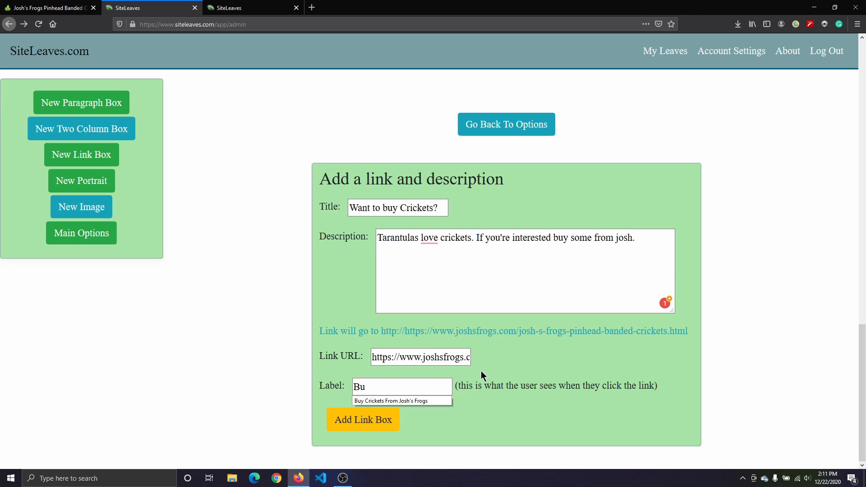
click(414, 403)
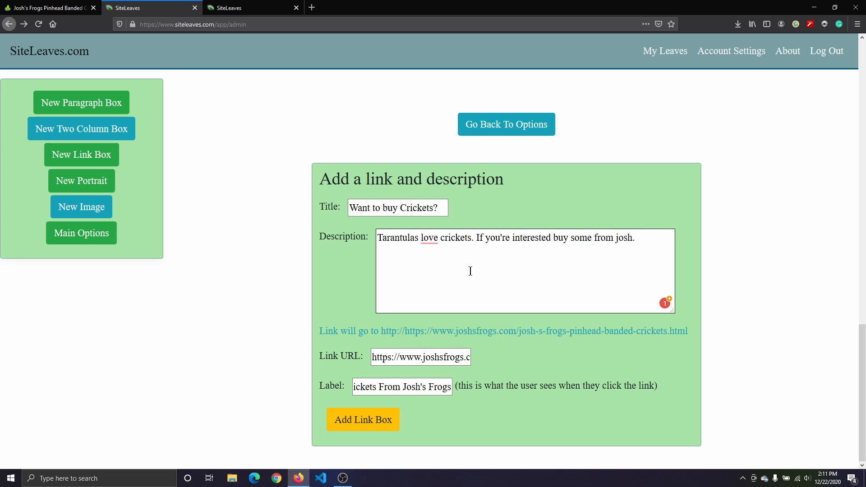
click(370, 425)
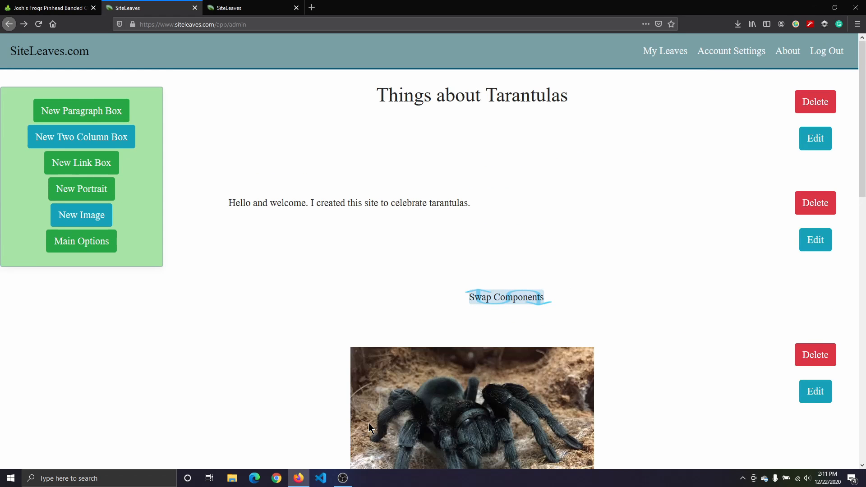
Step: Reload the published tarantulas page in the other tab and scroll down to the cricket link box
drag(863, 120, 864, 378)
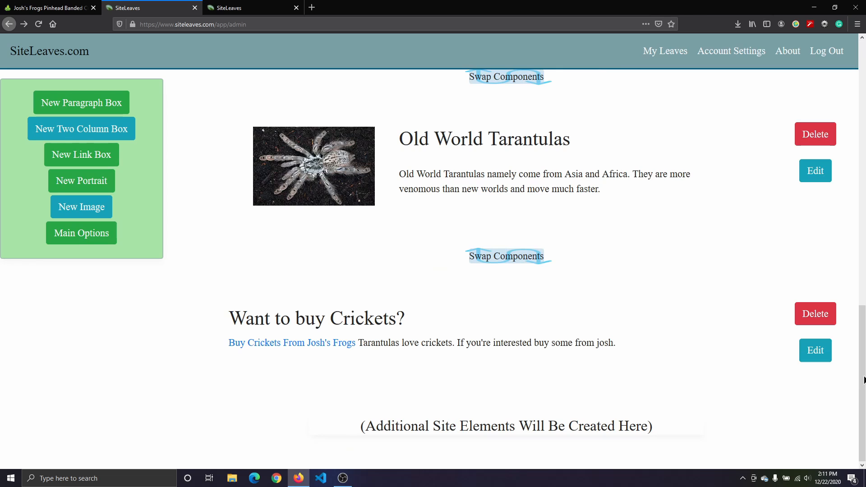
click(259, 5)
click(38, 26)
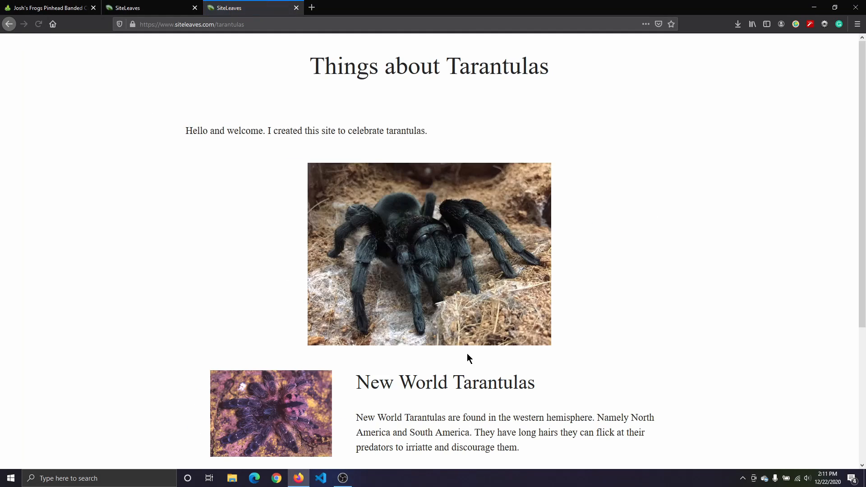
scroll(767, 185, down, 4)
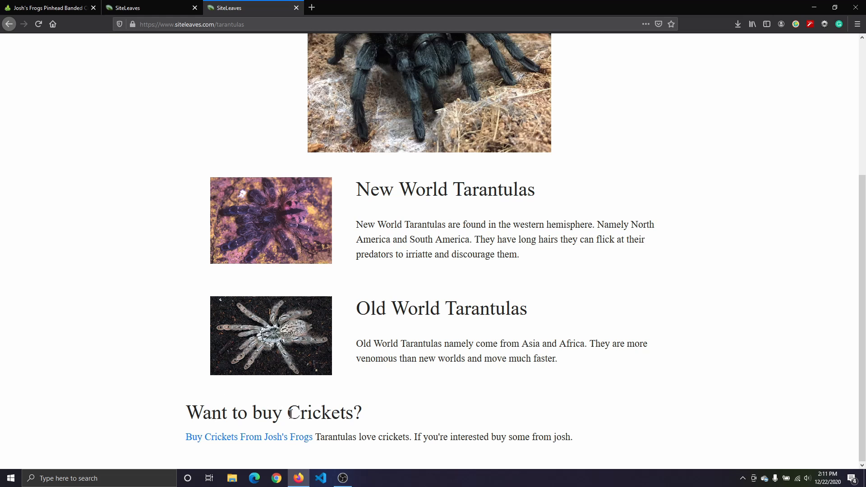
Step: Test the "Buy Crickets From Josh's Frogs" link, then return to the published page's top
click(254, 439)
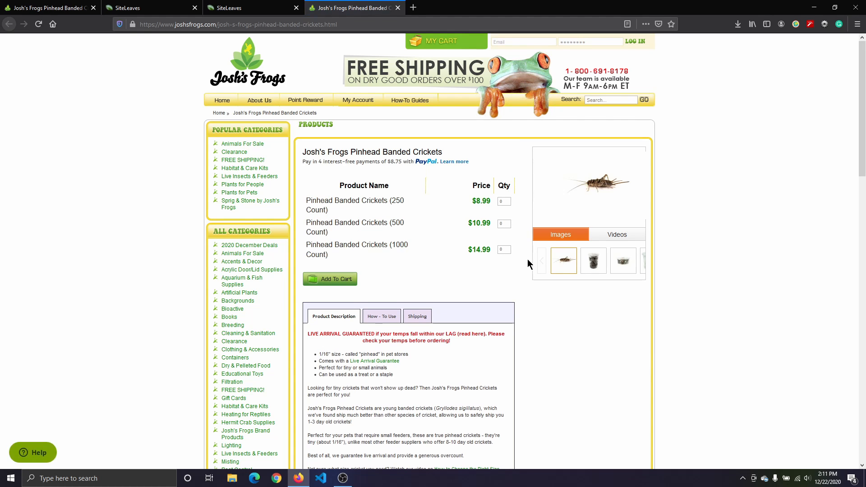
click(268, 5)
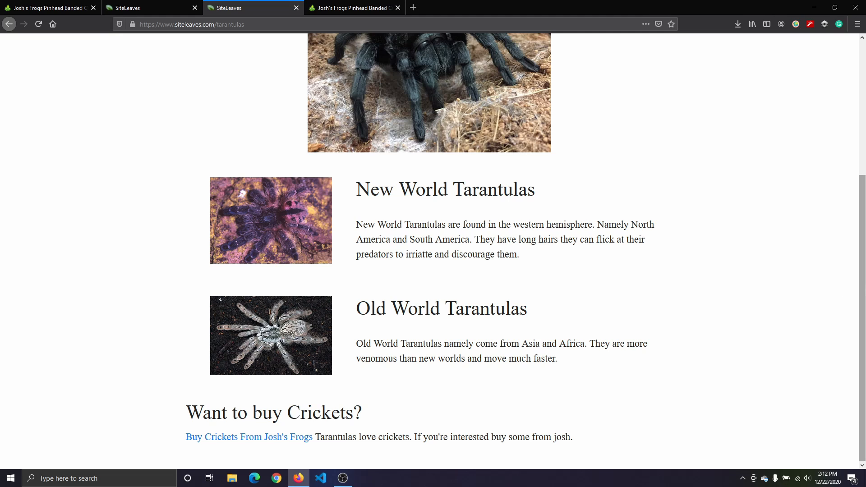
drag(862, 286, 862, 152)
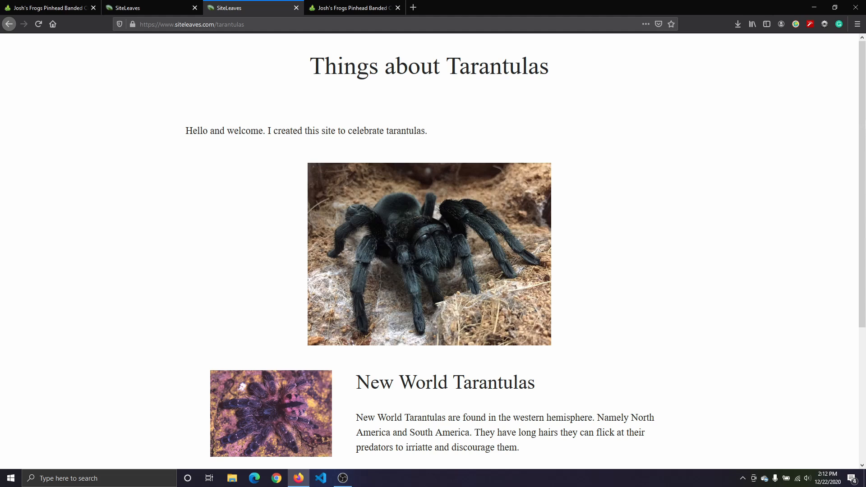
mouse_move(862, 155)
mouse_down()
mouse_move(862, 290)
mouse_move(863, 151)
mouse_up()
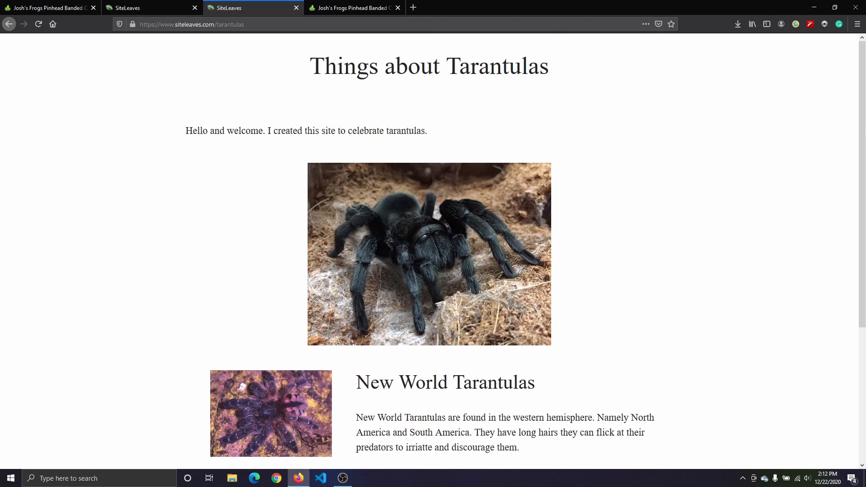